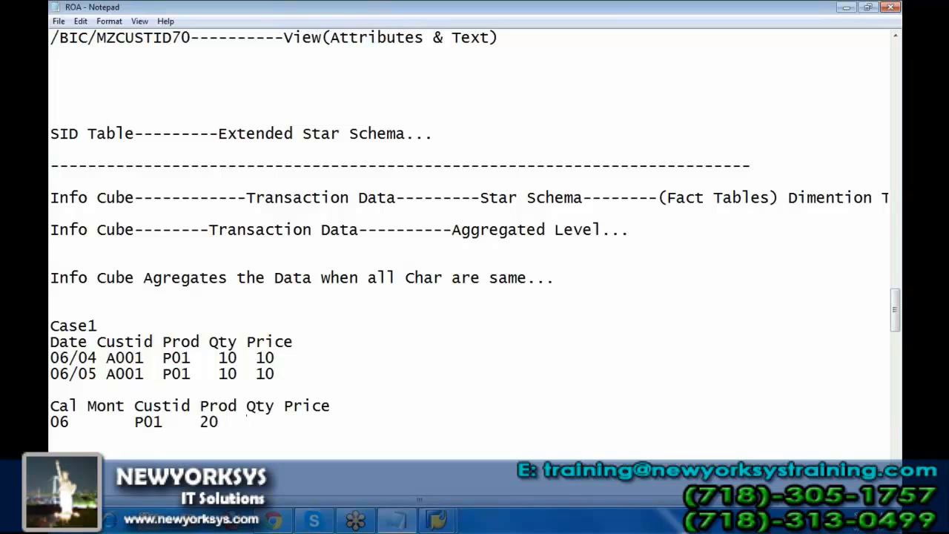
key(BackSpace)
key(BackSpace)
key(BackSpace)
key(BackSpace)
key(BackSpace)
key(BackSpace)
key(BackSpace)
key(BackSpace)
key(BackSpace)
key(BackSpace)
key(BackSpace)
Complete the month 06 row of the Cal Mont table with A001, P01, quantity 20 and price 20.
text(A001    P01)
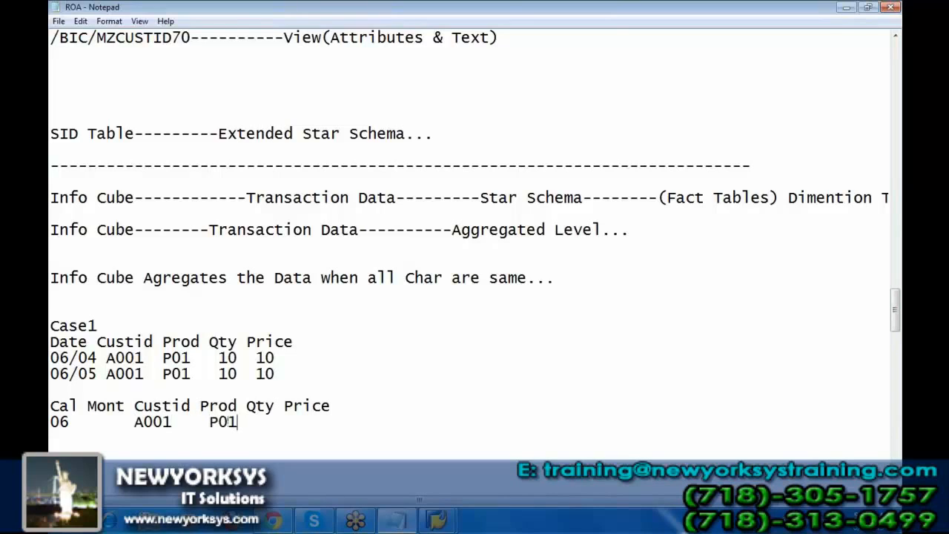
text( 20   20)
Add a third transaction row to the Case1 data: 07/01, A001, P01, quantity 10, price 10.
key(Up)
key(Down)
key(Up)
key(Up)
text(07)
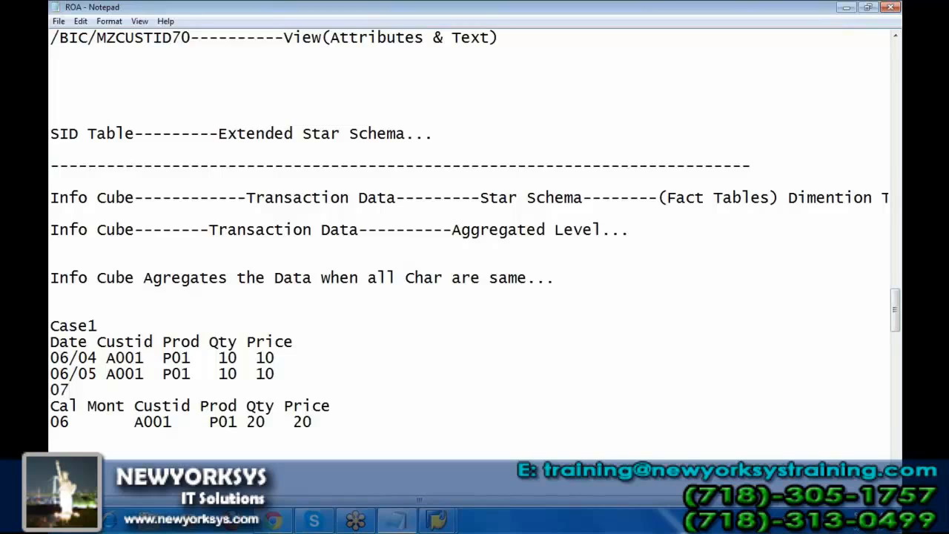
text(/01 A00)
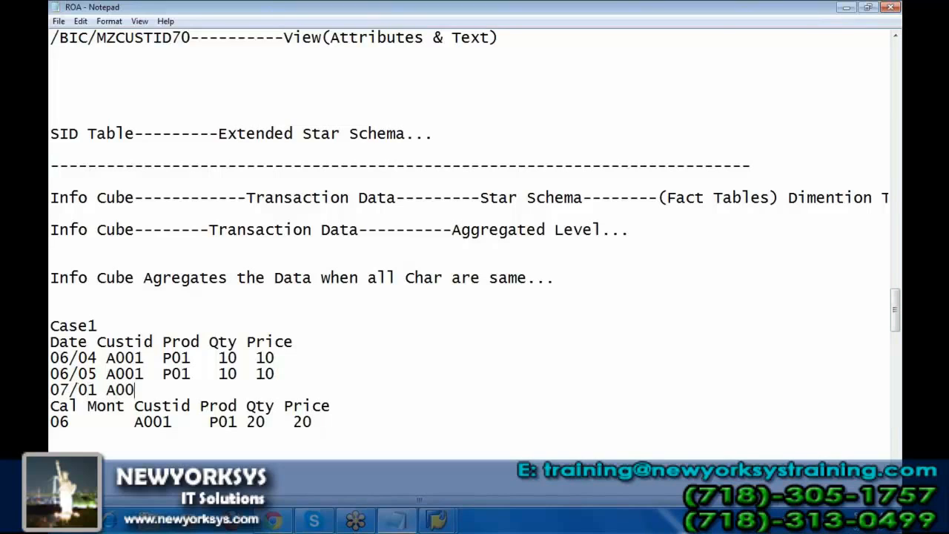
text(1  P01   10  10)
Add a month 07 row below the 06 row of the Cal Mont table: A001, P01, quantity 10, price 10.
key(Down)
key(Down)
key(Down)
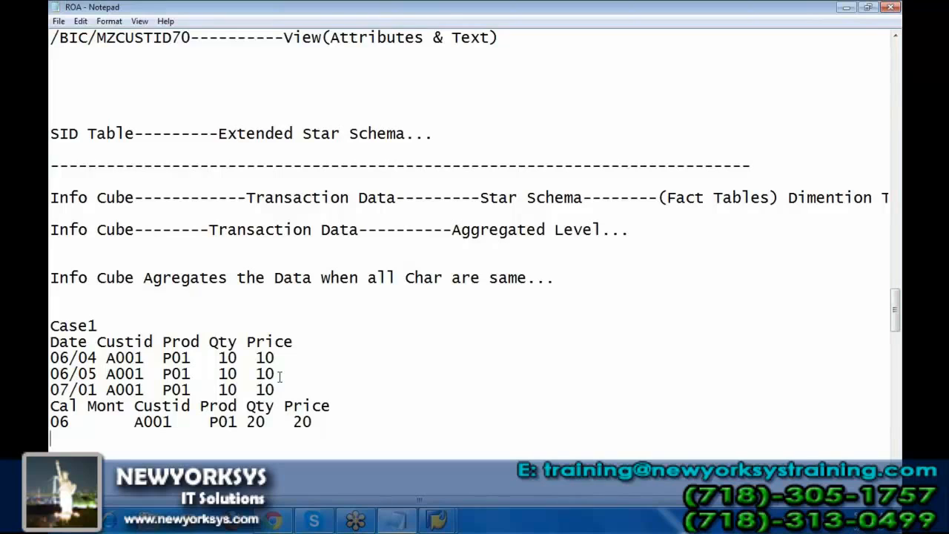
text(07       A001   )
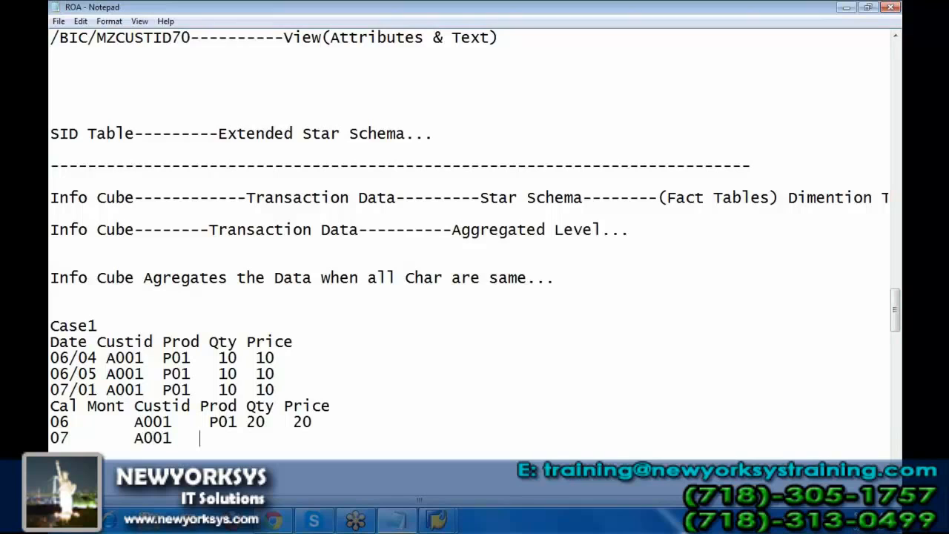
text( P01 10    10)
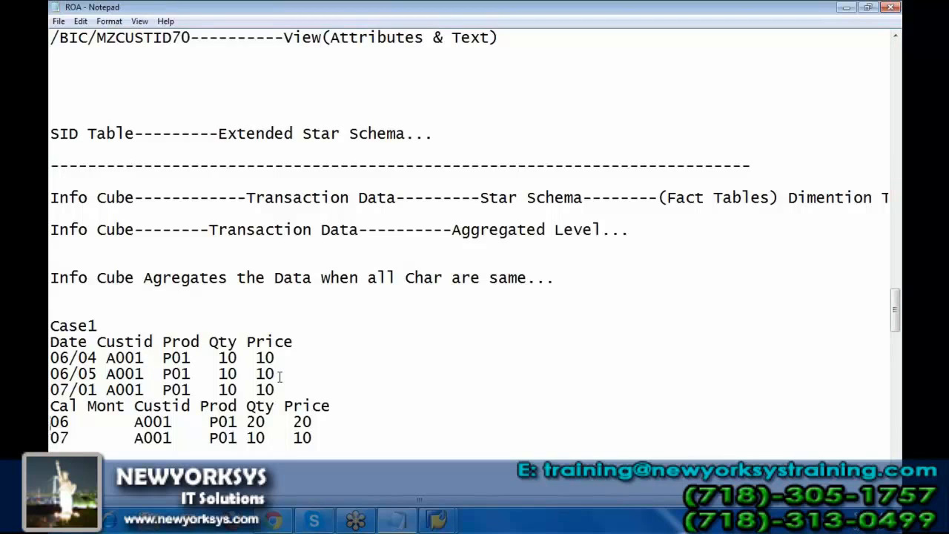
Highlight the aggregated rows for months 06 and 07, and the month value 07.
key(shift+Down)
key(shift+Down)
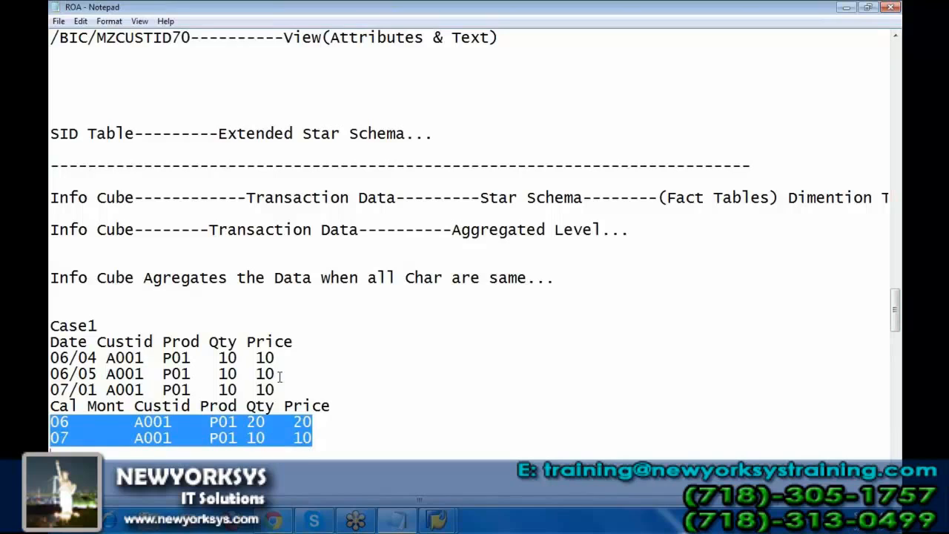
key(Up)
key(Right)
key(Right)
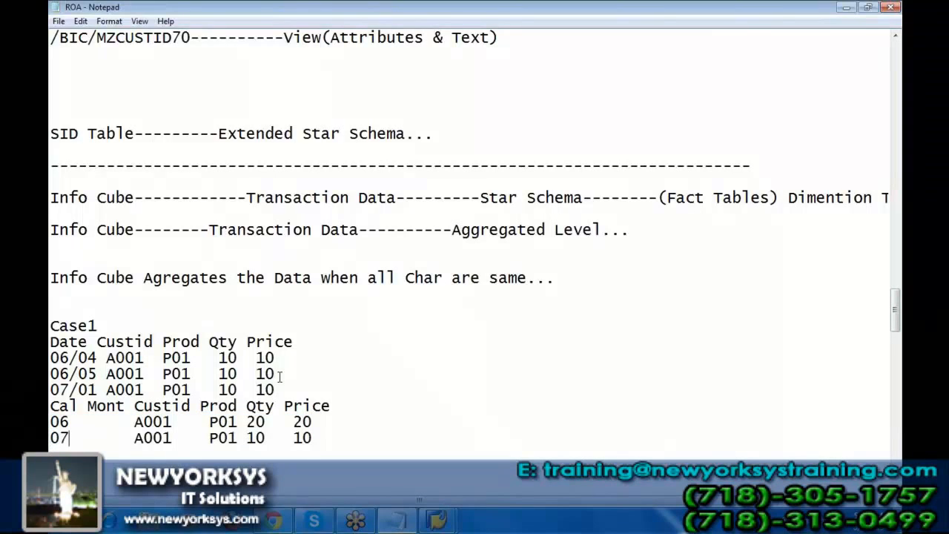
key(shift+Home)
Add a Case2 heading below the Case1 tables.
key(Down)
scroll(280, 377, down, 4)
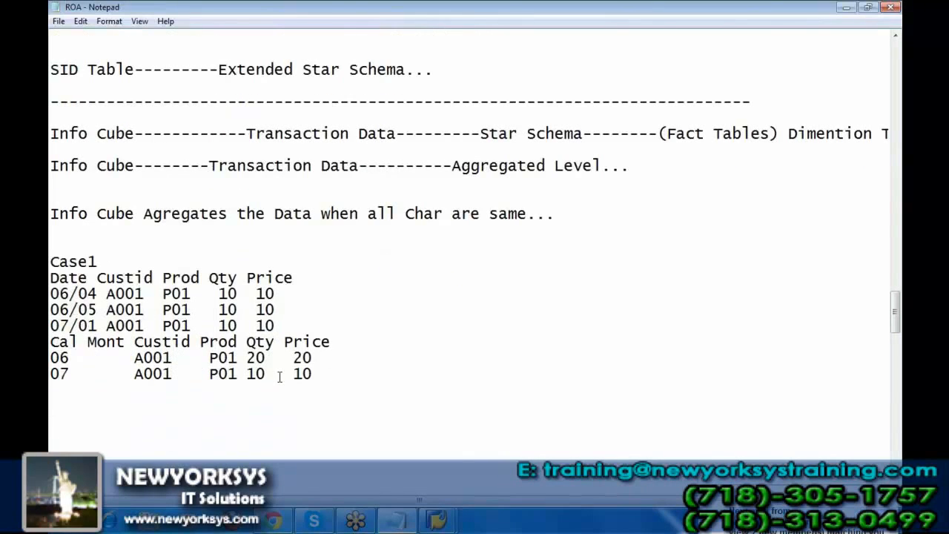
text(Case)
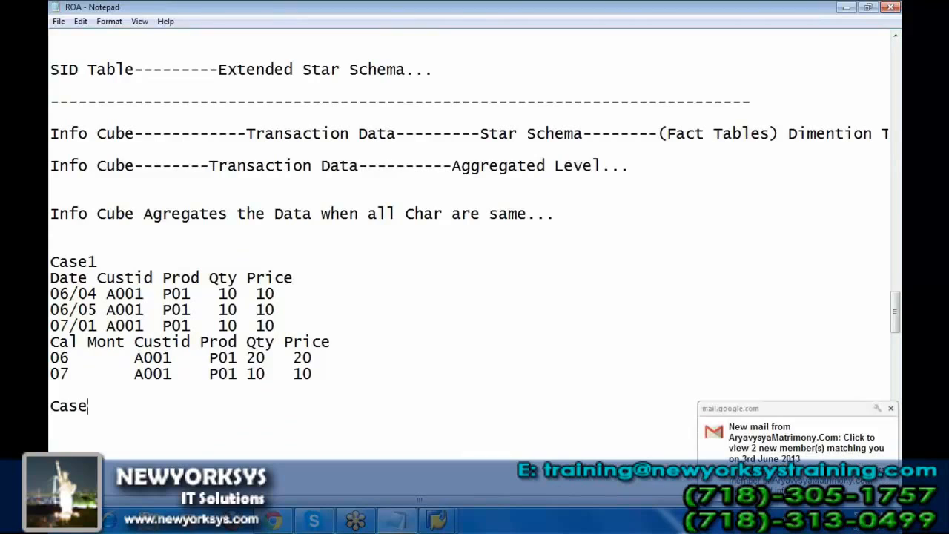
text(2)
key(Return)
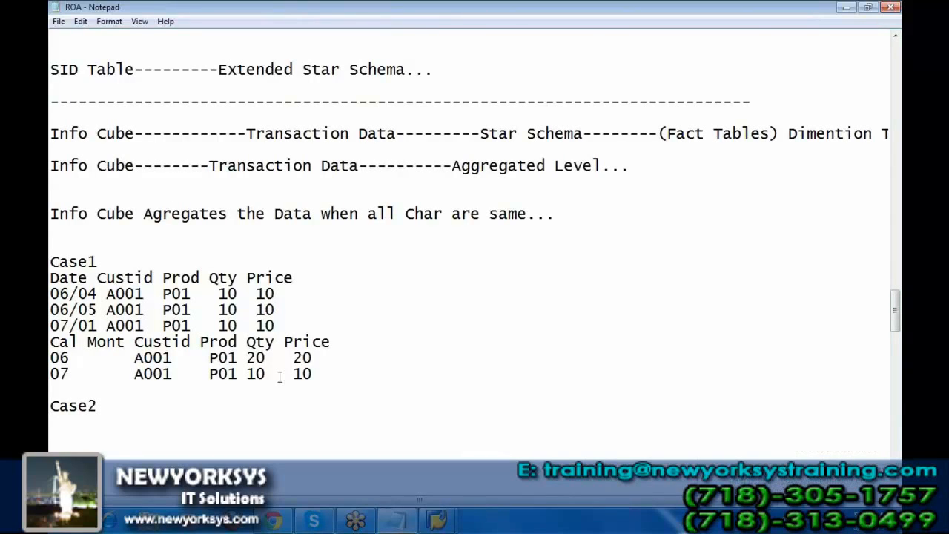
Enter the fully aggregated row under Case2: A001, P01, quantity 30, price 30.
text(A001   P01  )
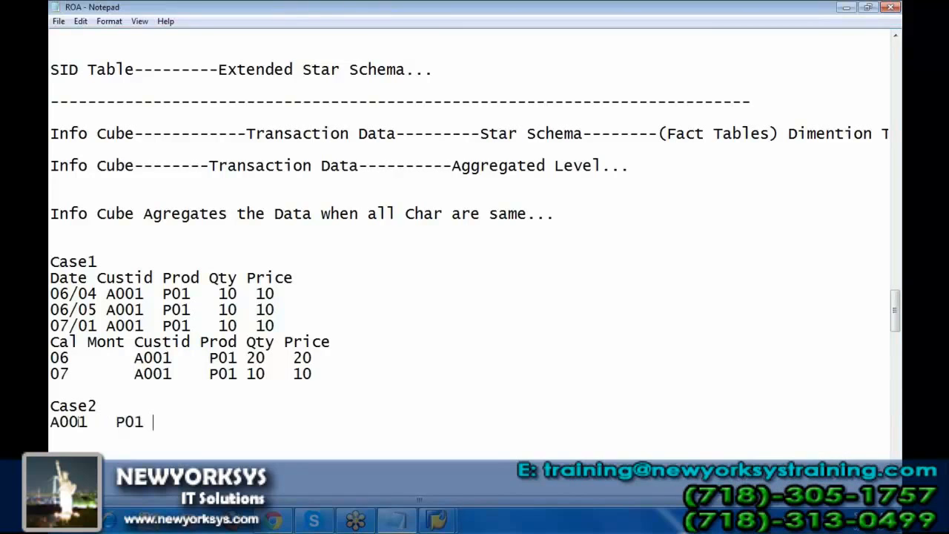
text(30  30)
Put the Notepad notes aside and open the cube data file in Excel.
click(846, 7)
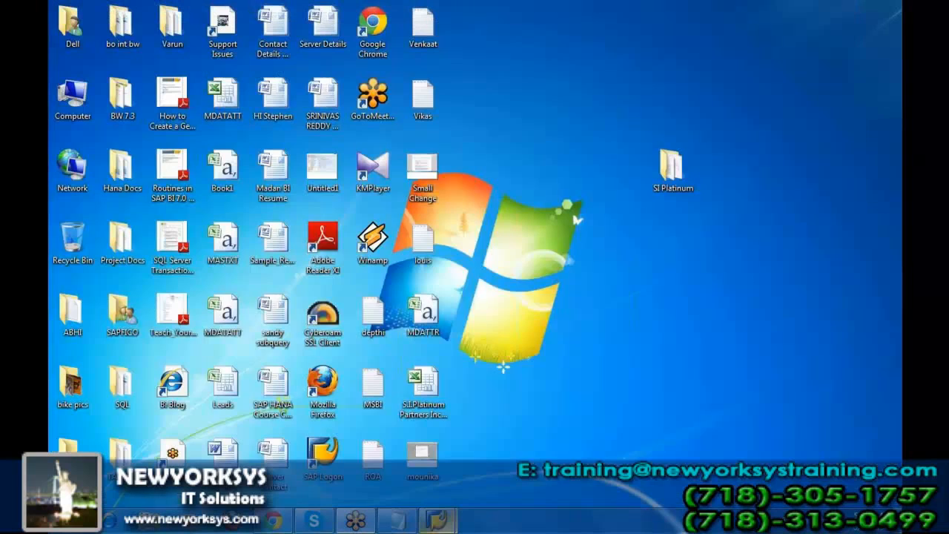
mouse_move(436, 520)
mouse_move(523, 445)
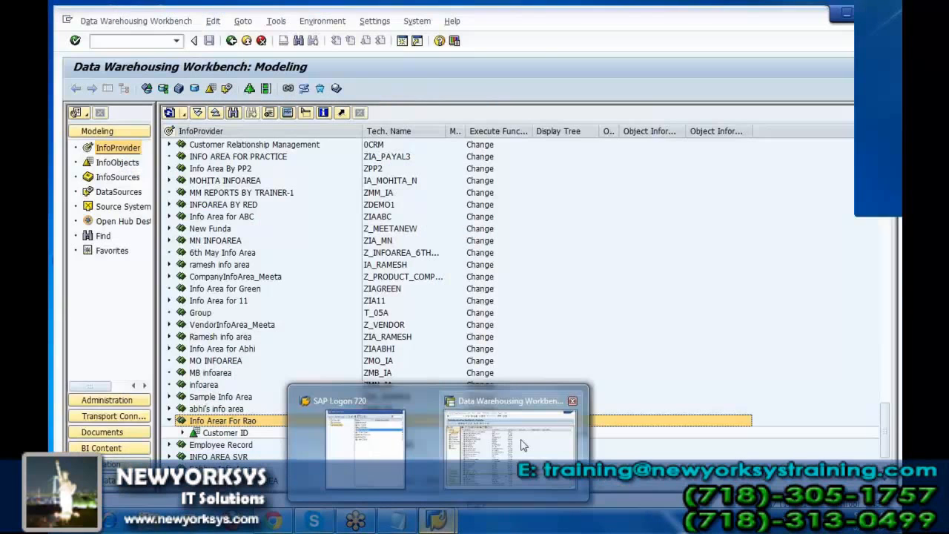
click(523, 445)
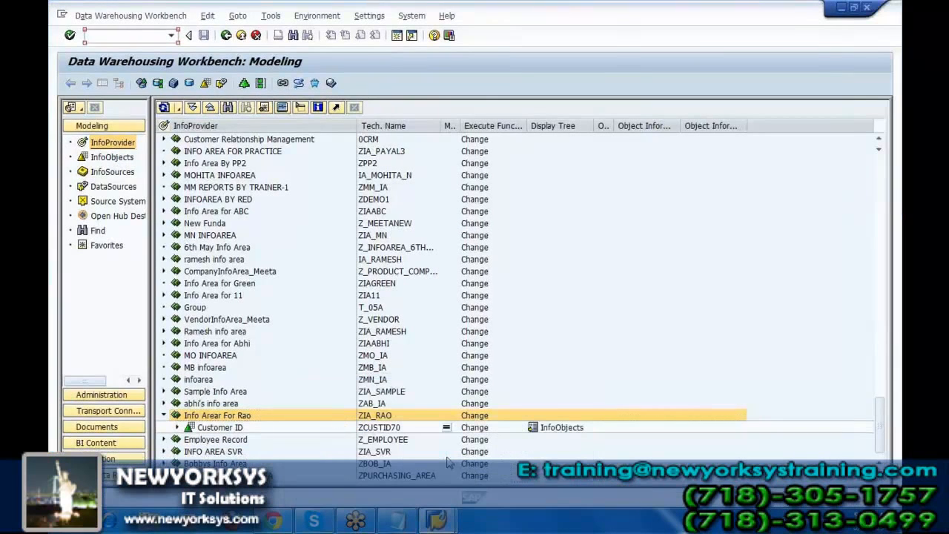
click(847, 9)
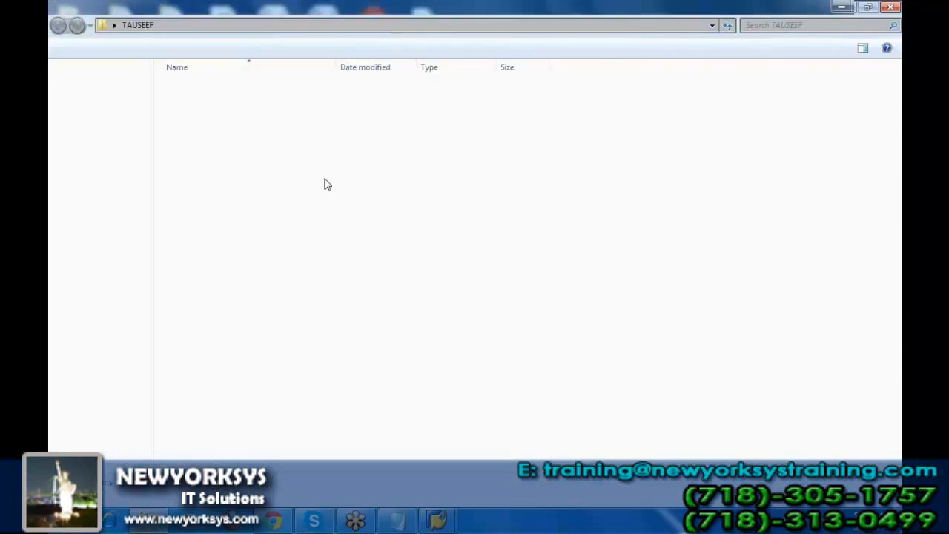
double_click(190, 87)
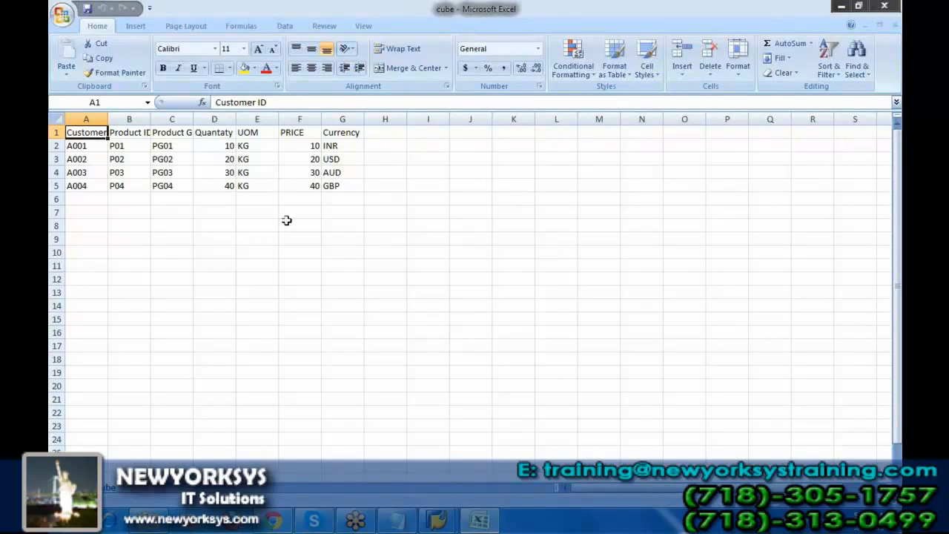
Examine the cube sheet's Customer ID, Product ID, Product GR, Quantaty and PRICE columns and their headers.
click(77, 117)
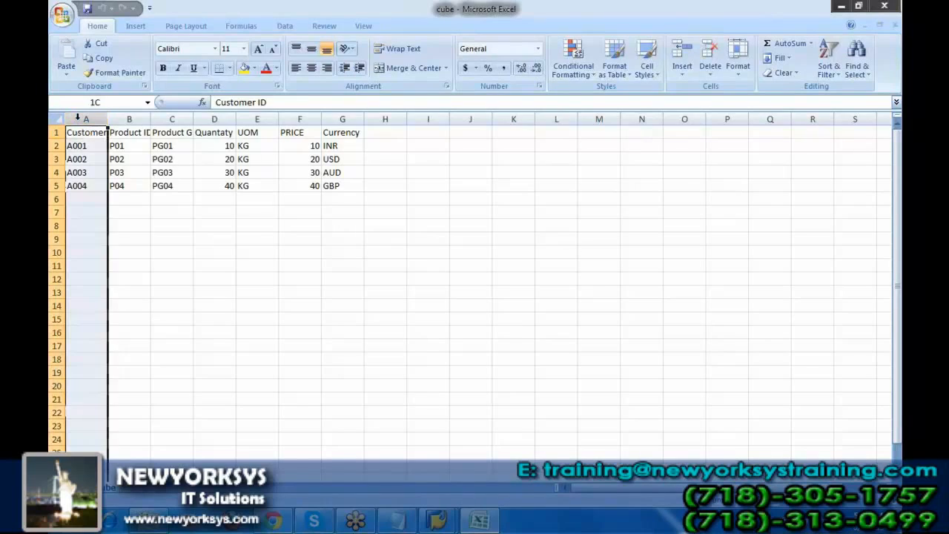
click(121, 119)
click(173, 119)
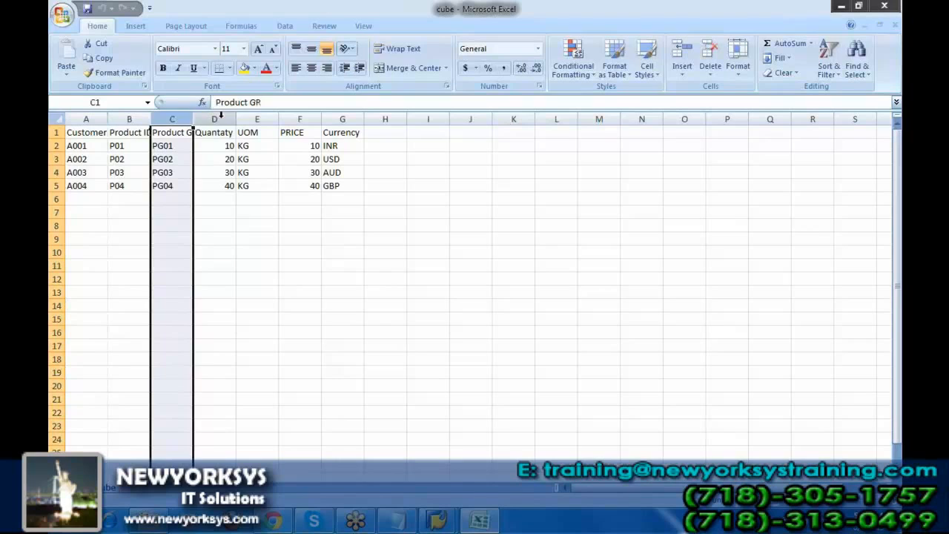
click(216, 119)
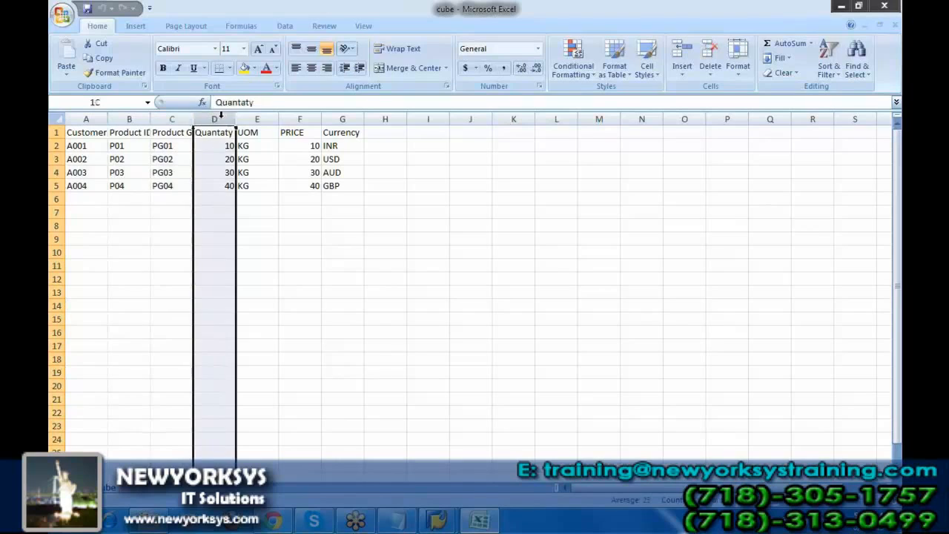
click(298, 119)
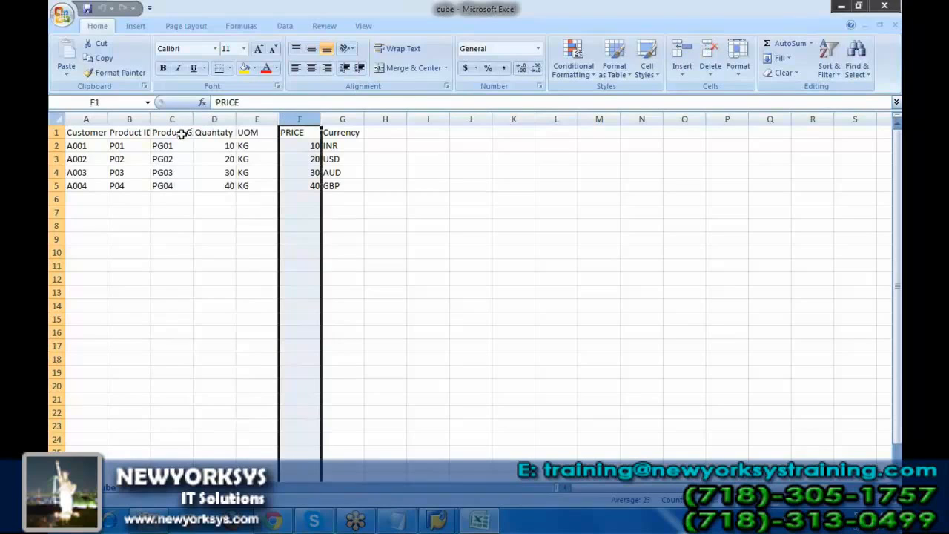
click(86, 119)
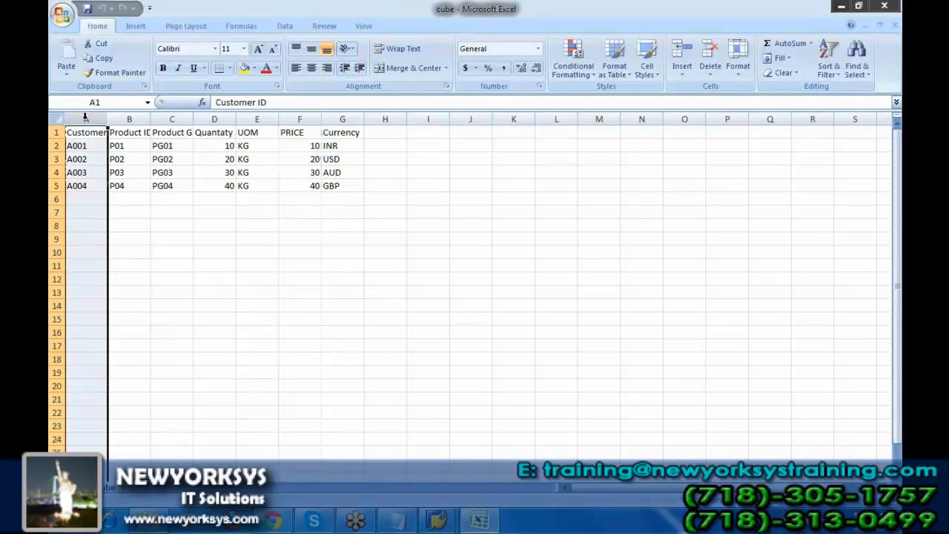
click(220, 118)
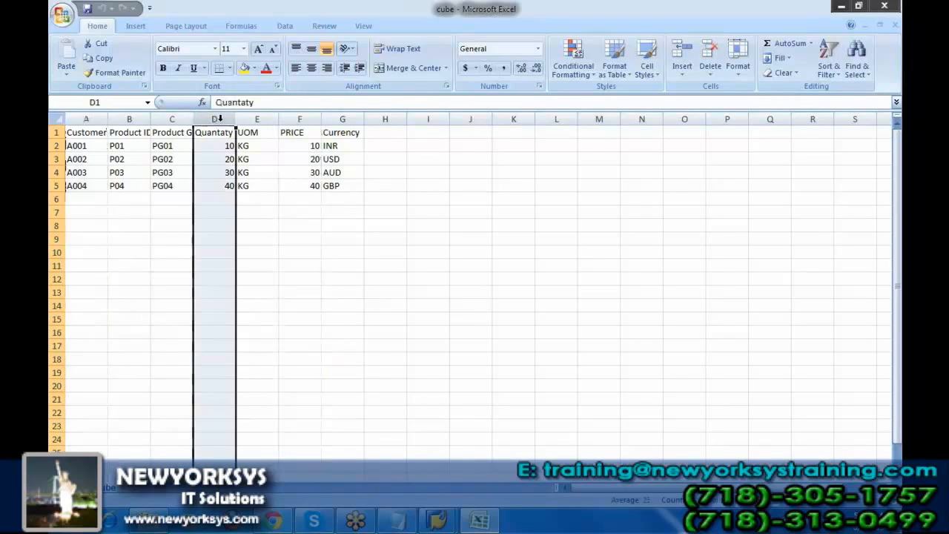
click(305, 115)
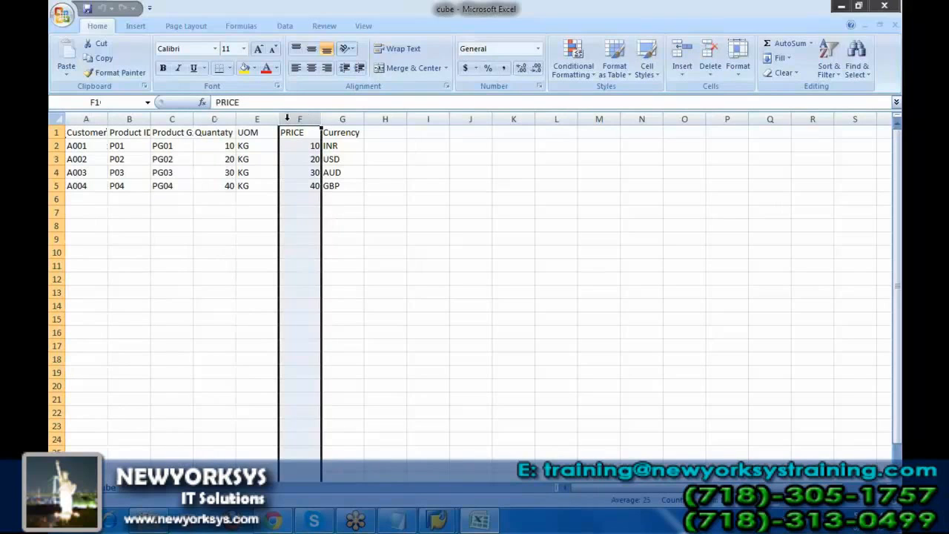
click(225, 132)
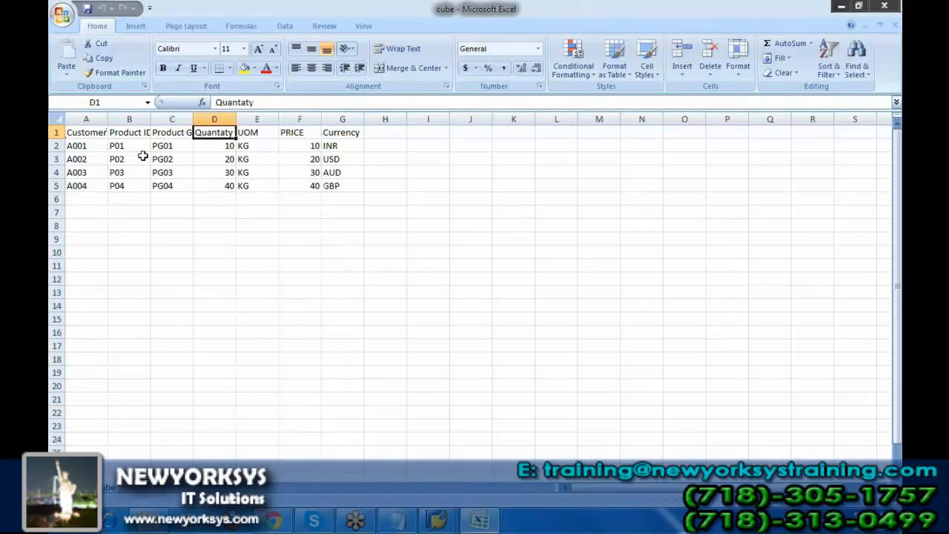
click(81, 132)
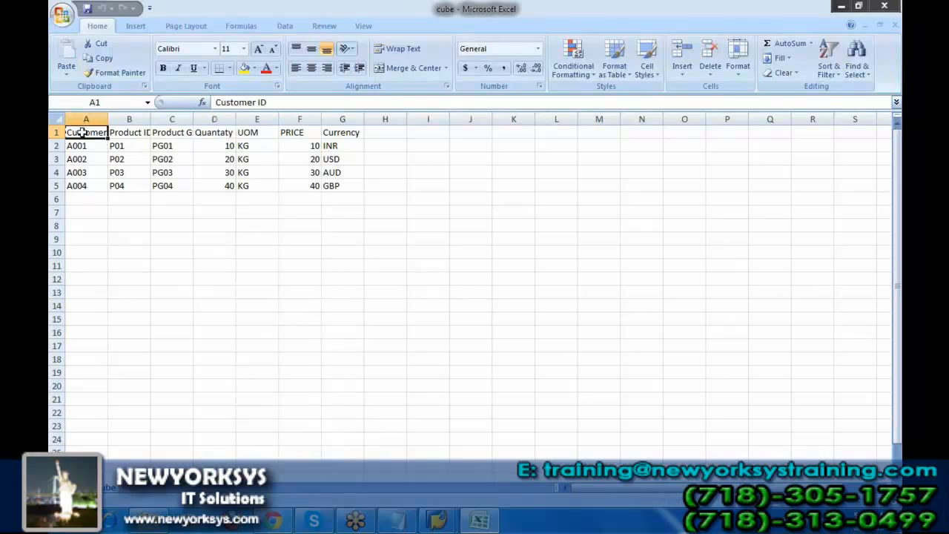
click(121, 135)
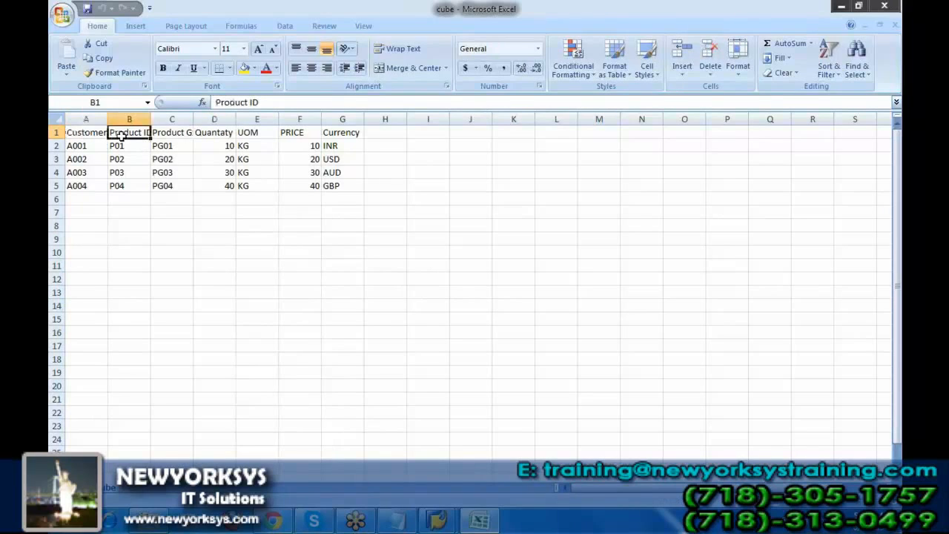
click(182, 132)
click(127, 132)
Put the spreadsheet and its folder aside and switch to the SAP Data Warehousing Workbench.
click(843, 7)
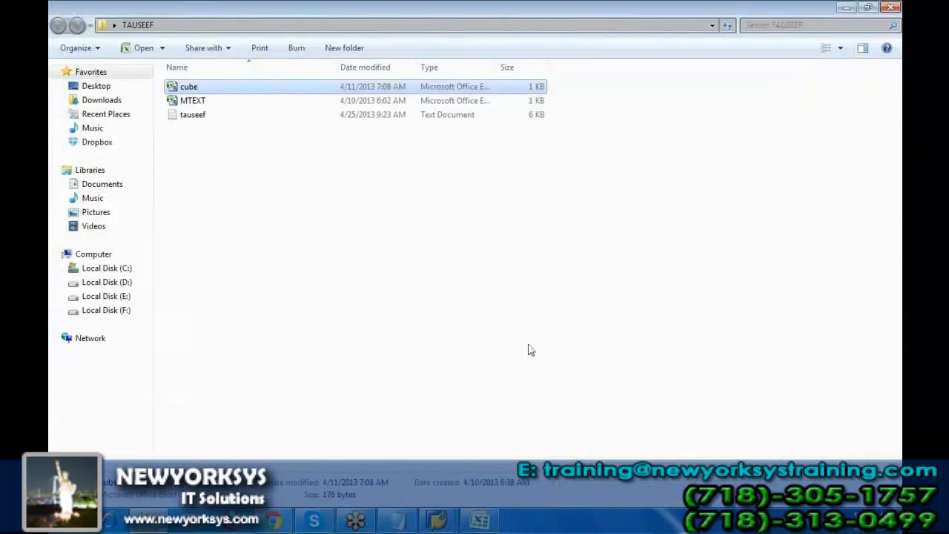
click(844, 7)
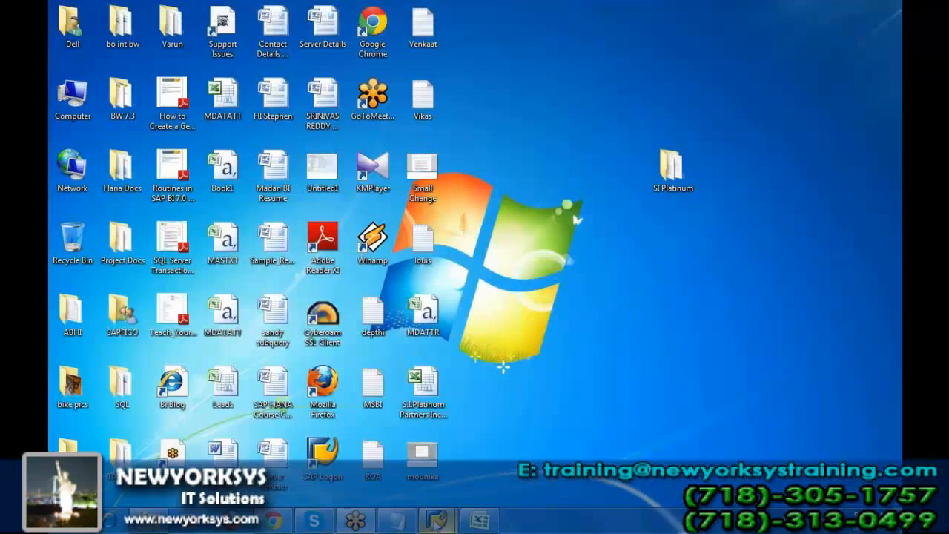
mouse_move(436, 521)
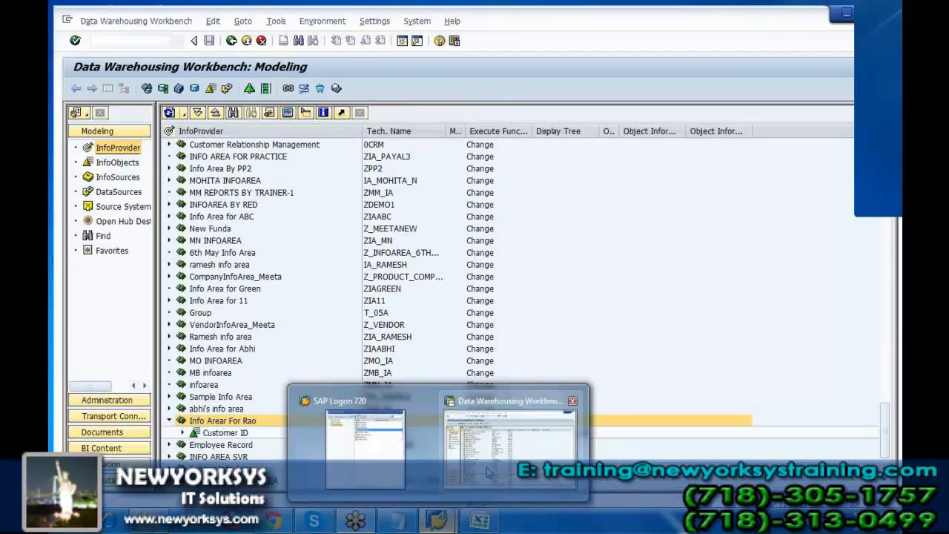
click(487, 472)
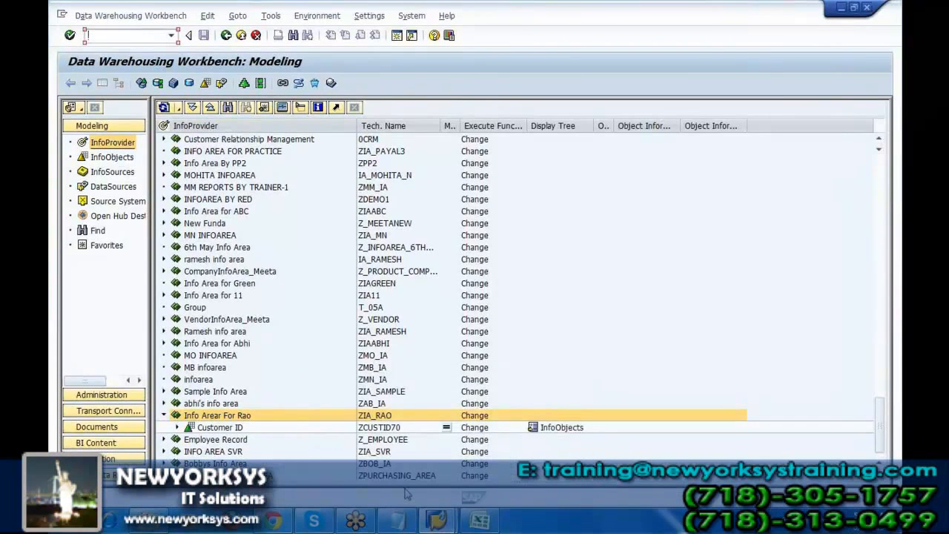
Show the InfoObjects tree, expand the Char Catalog (ZCATCHAR) and select the Customer ID characteristic.
click(119, 158)
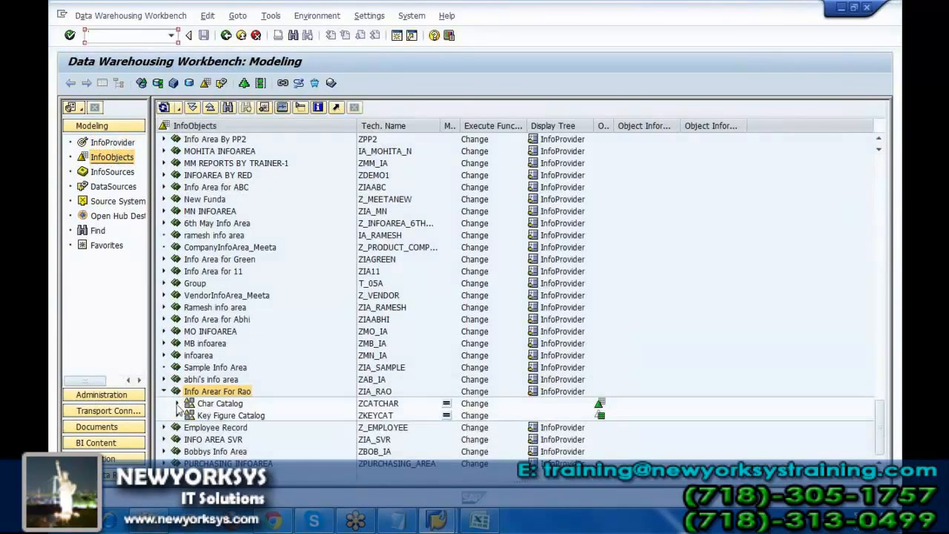
click(177, 404)
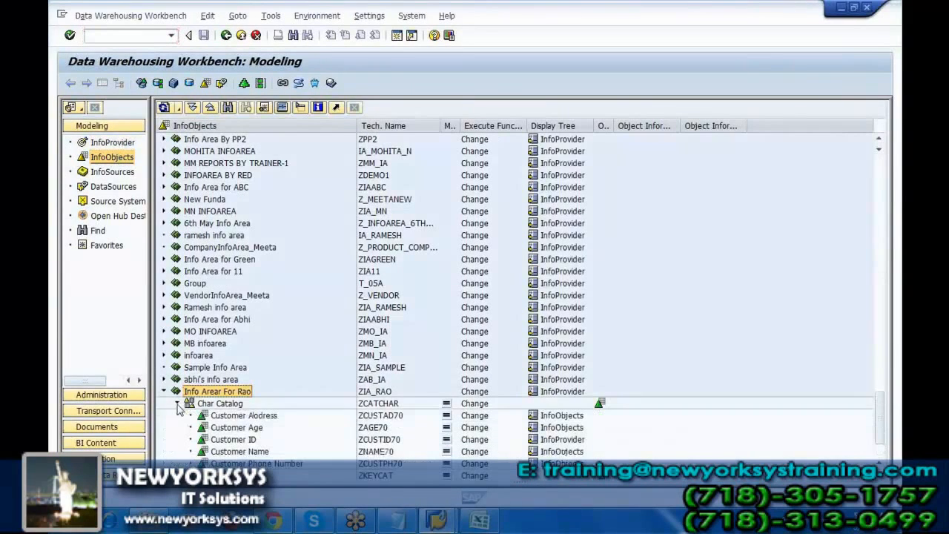
click(245, 440)
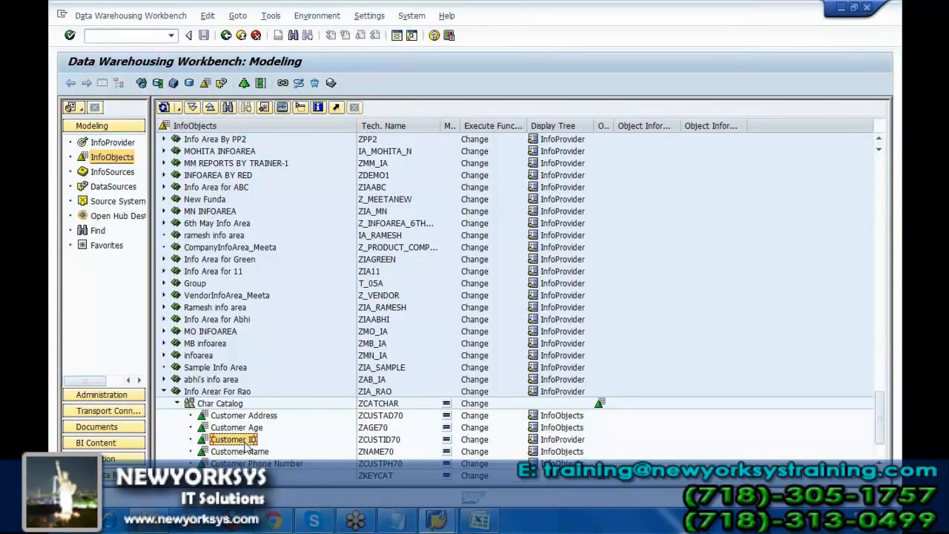
right_click(215, 407)
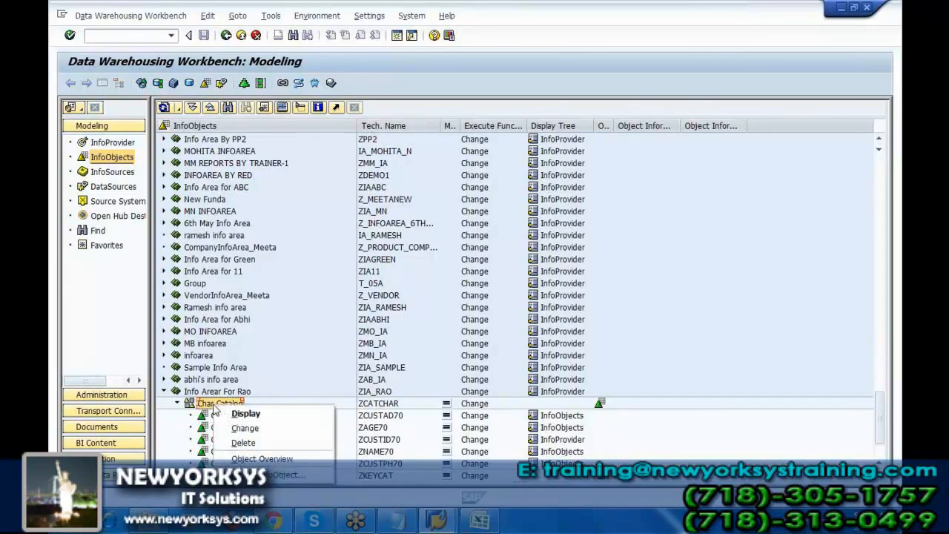
click(252, 431)
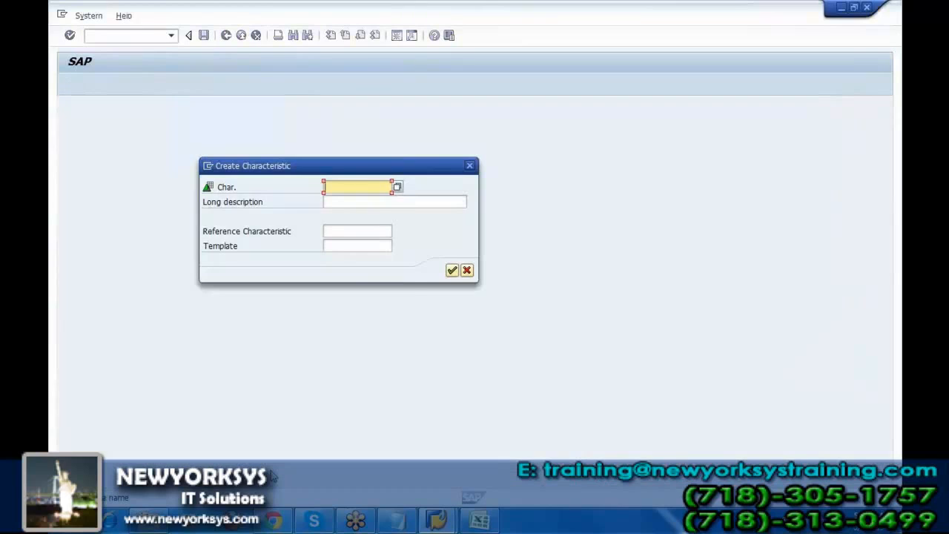
text(Zprod)
text(ID)
key(BackSpace)
key(BackSpace)
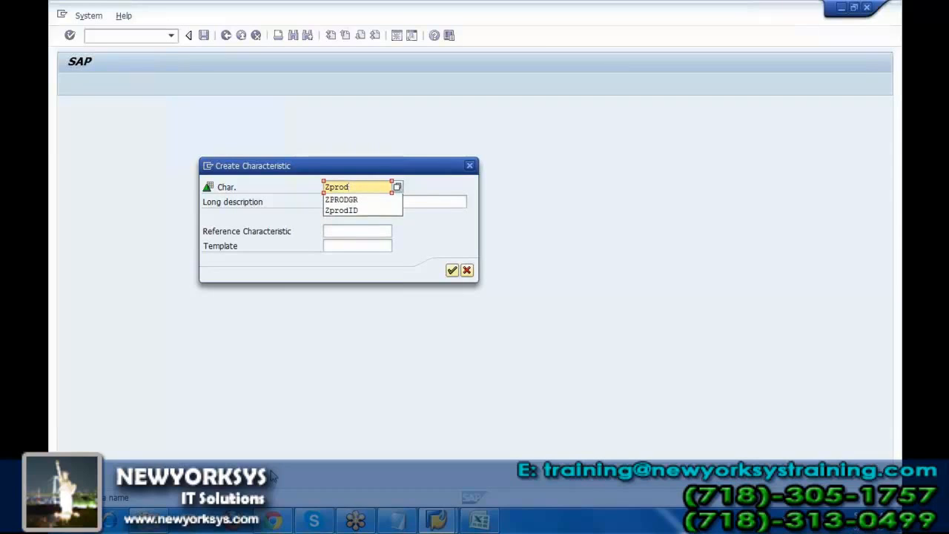
text(ID)
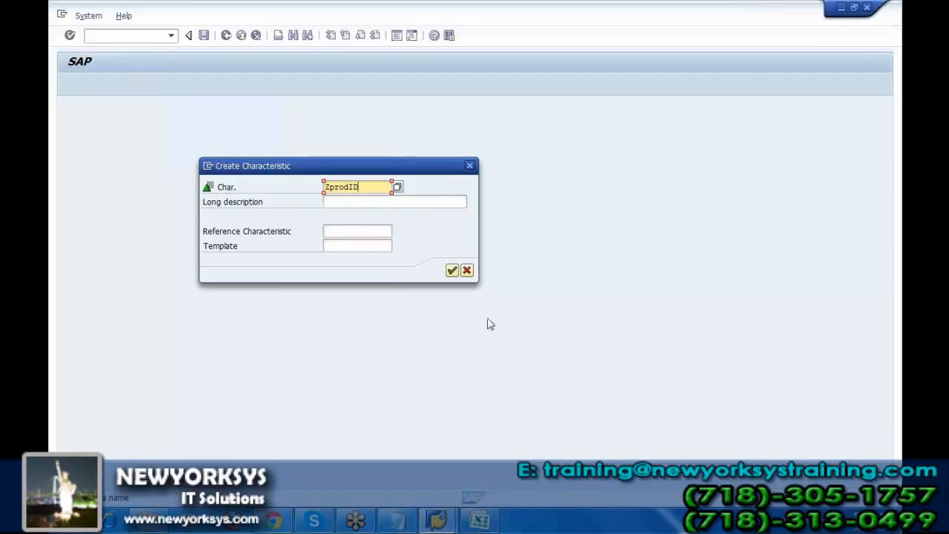
click(467, 271)
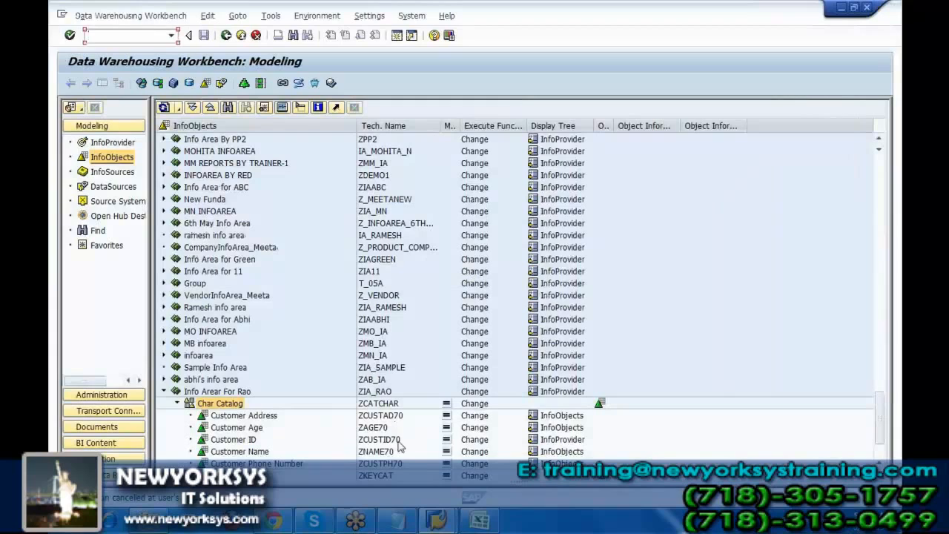
click(380, 439)
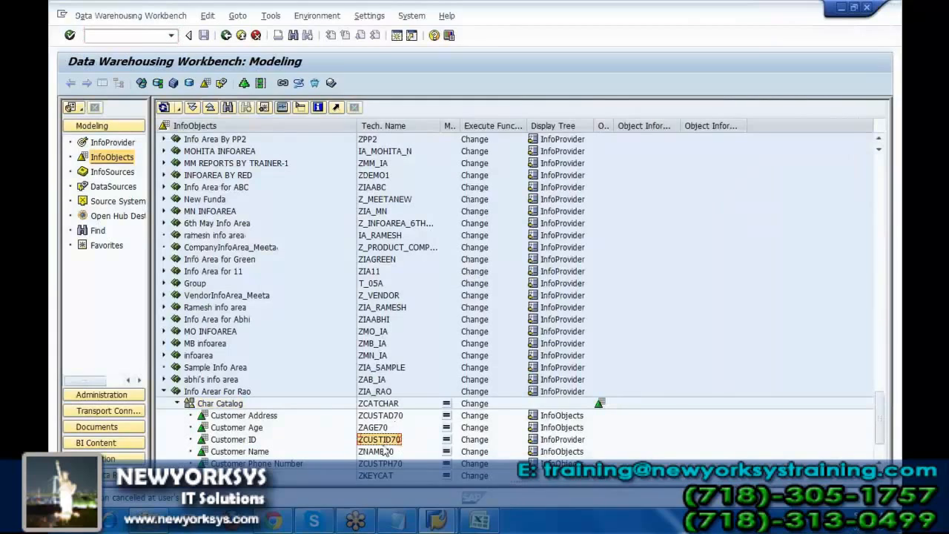
Create a characteristic ZPROID70 with the long description Product ID under the Char Catalog.
click(227, 405)
right_click(227, 407)
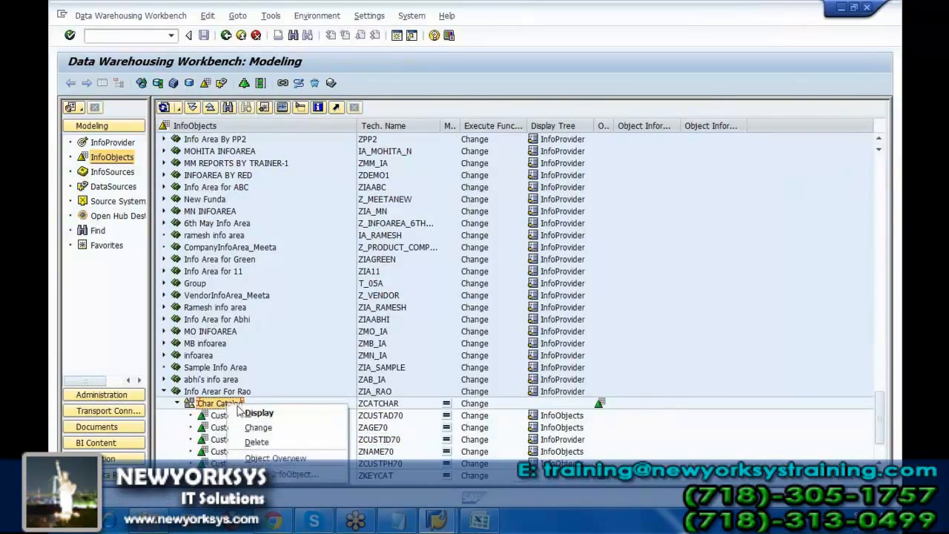
click(287, 475)
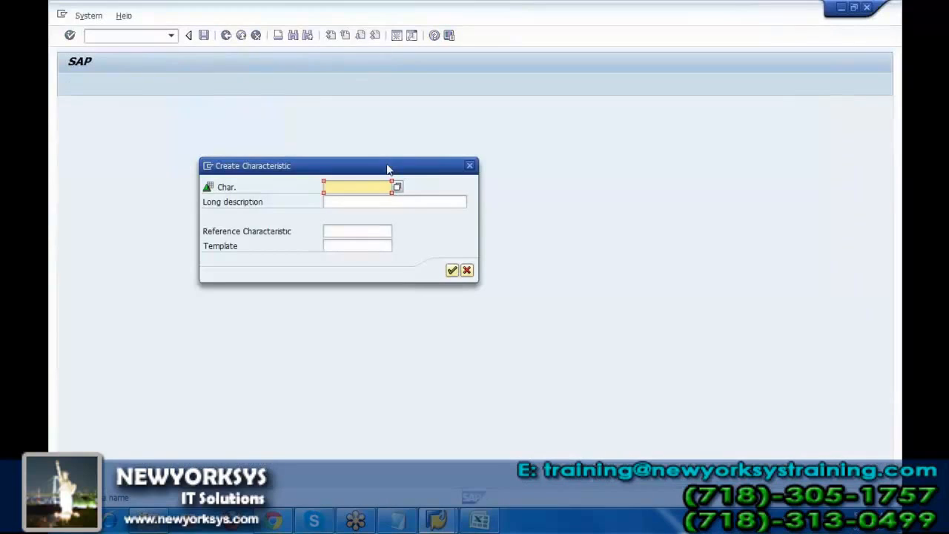
text(Z)
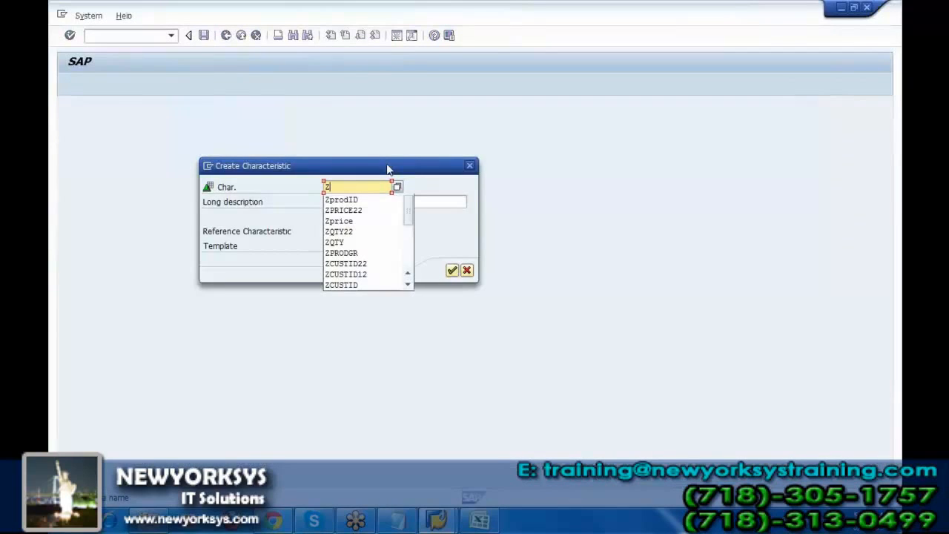
text(PRO)
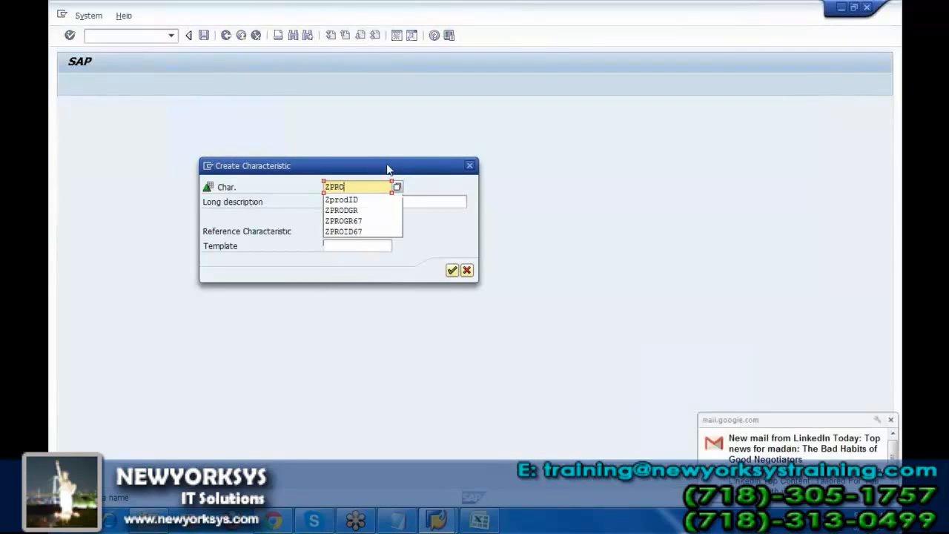
text(ID)
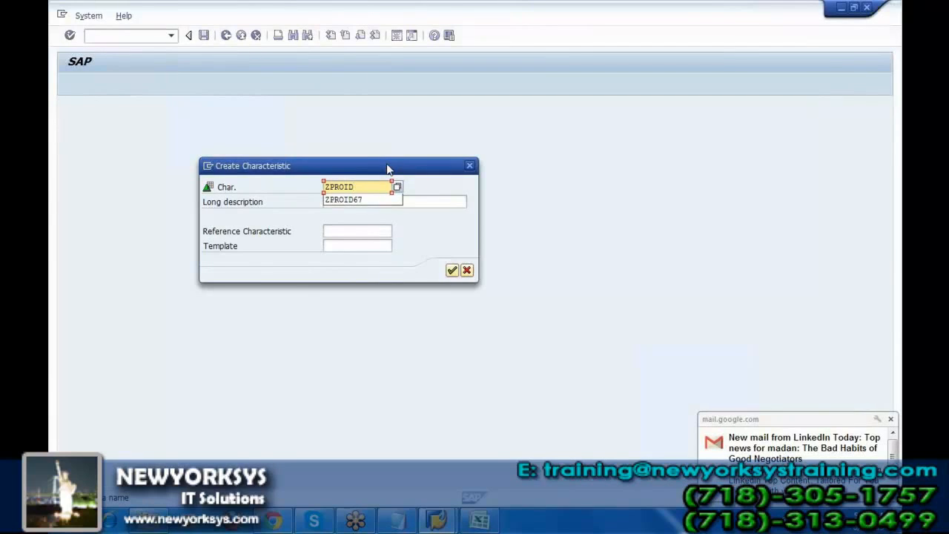
text(70)
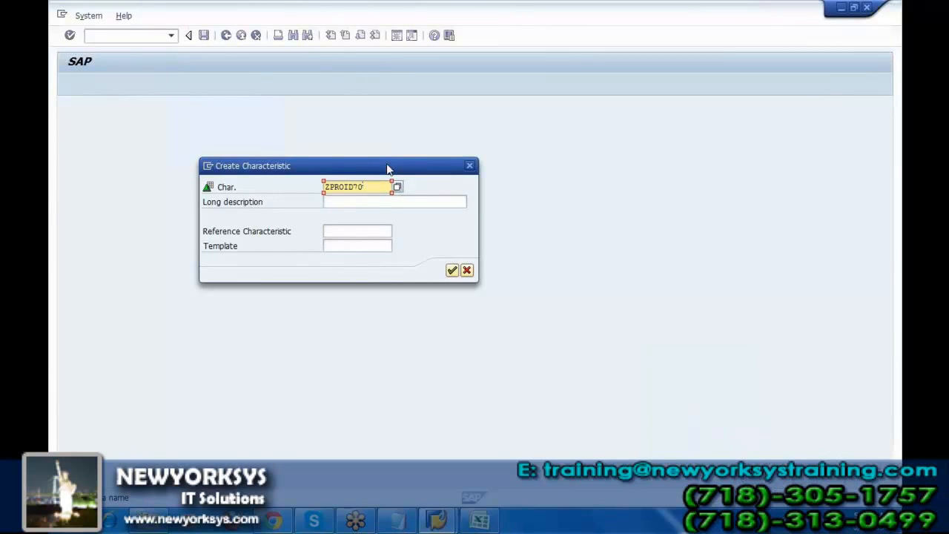
key(Tab)
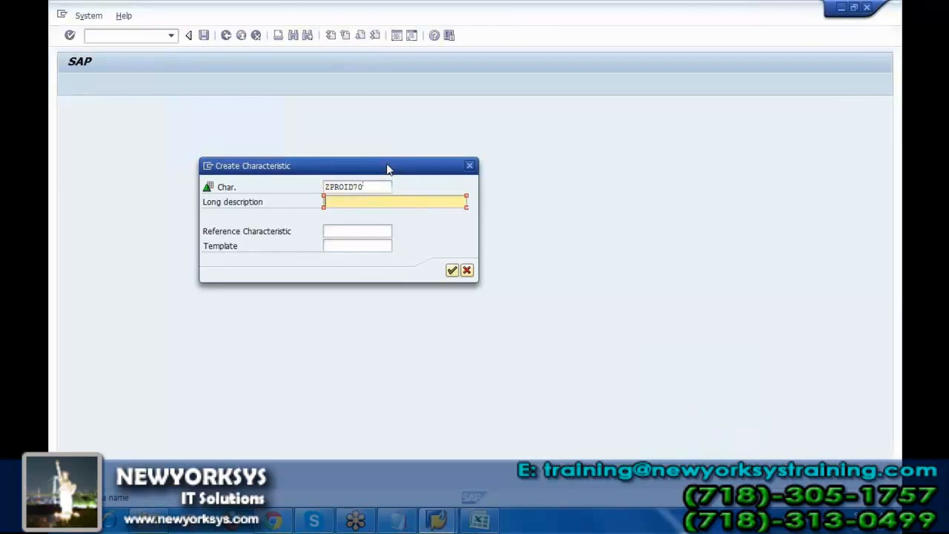
text(Product ID)
click(453, 270)
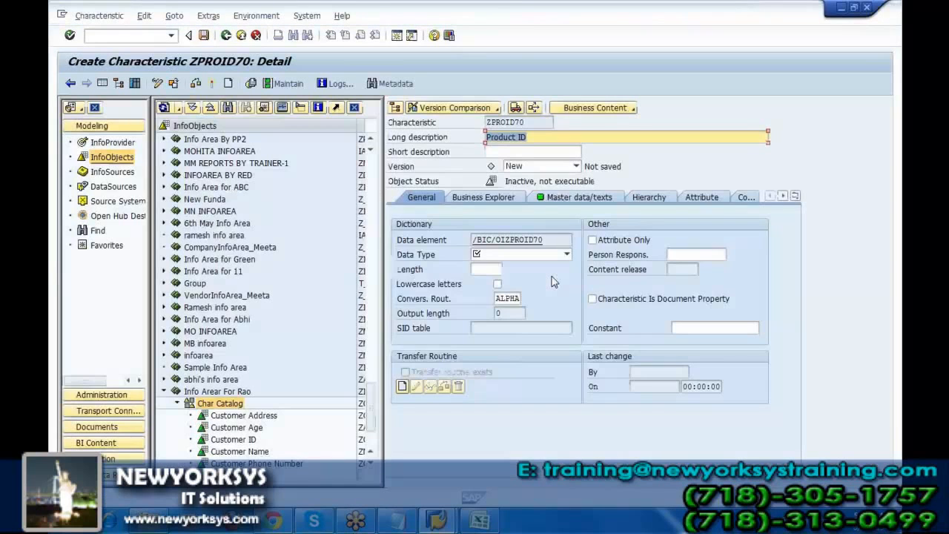
Give the Product ID characteristic the data type CHAR - Character String with length 10 and start its activation.
click(567, 255)
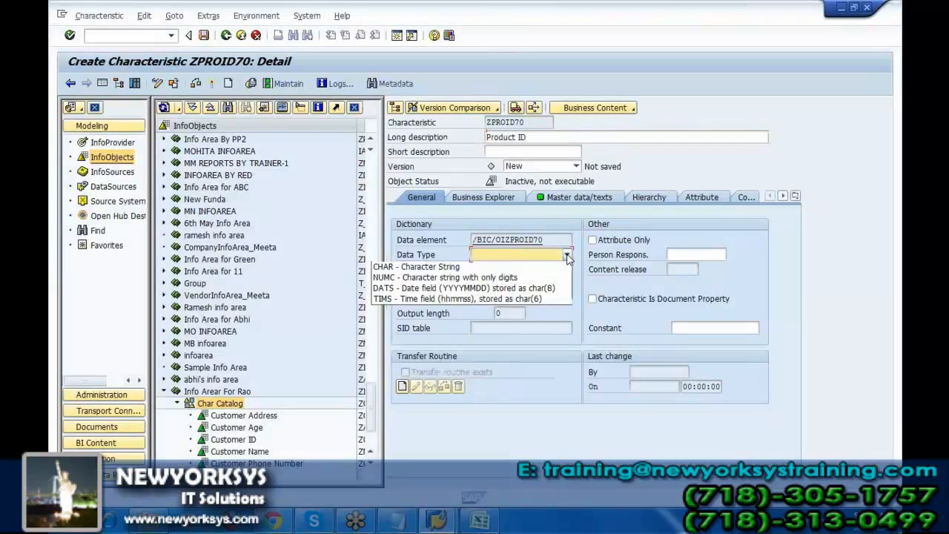
click(487, 267)
text(10)
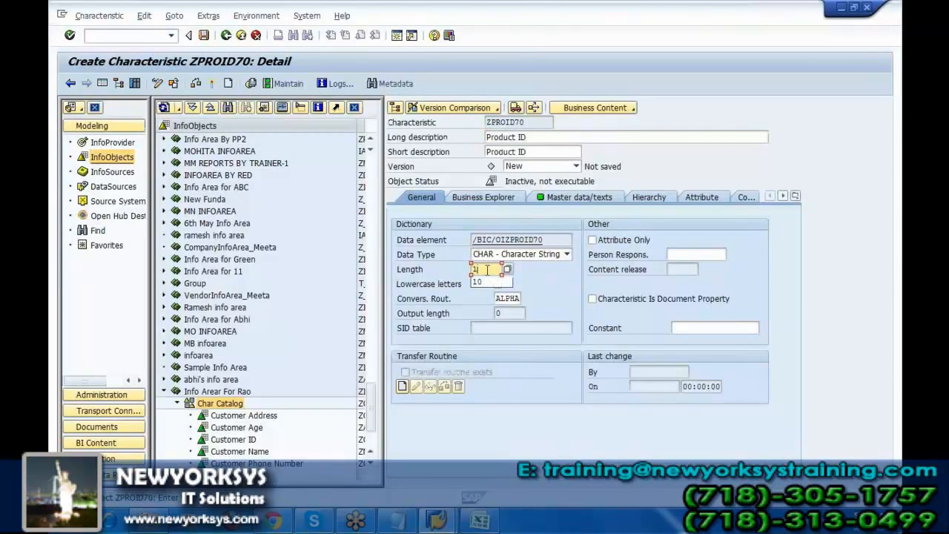
click(212, 84)
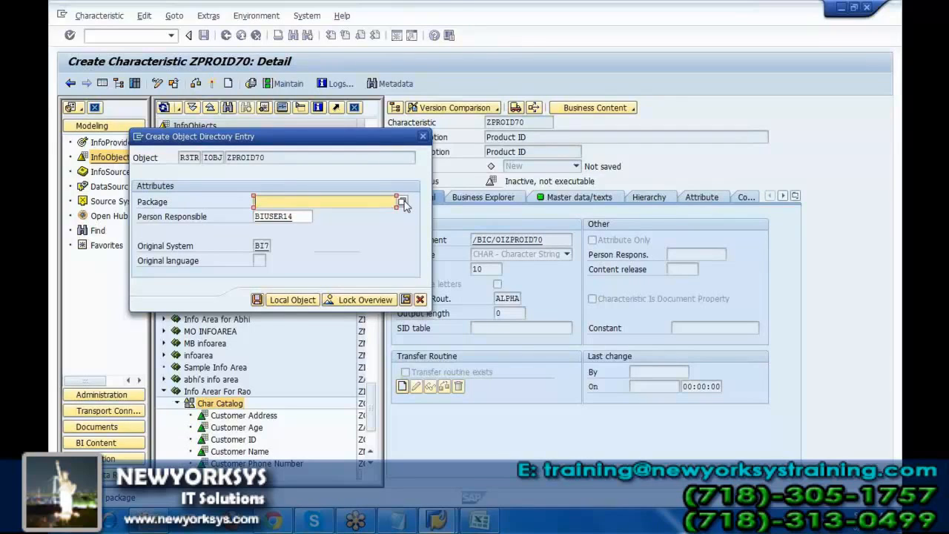
Try to save the object directory entry of ZPROID70 with the package $temp.
text($temp)
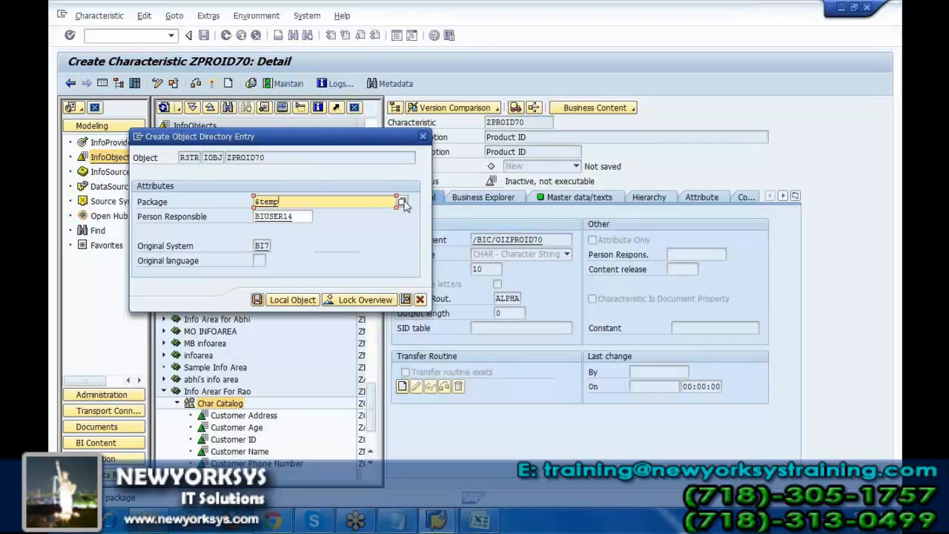
click(402, 203)
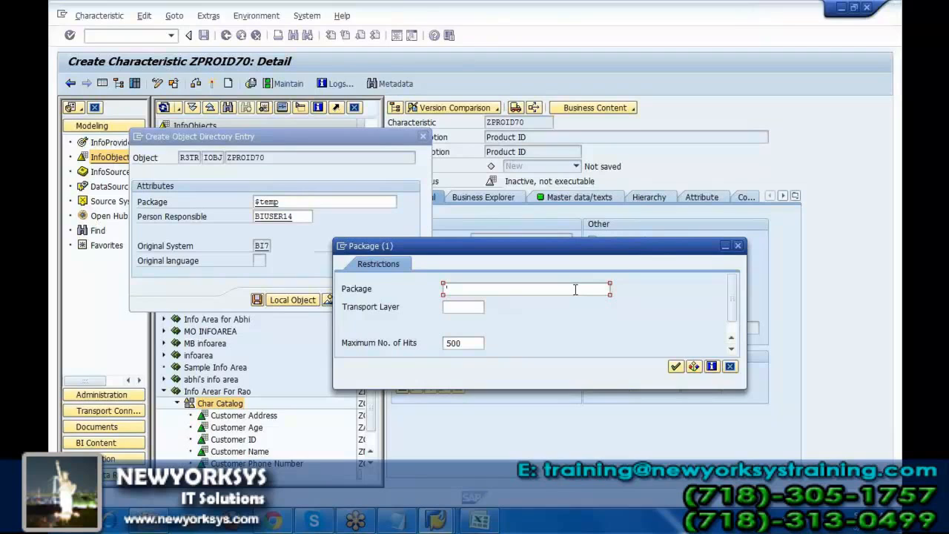
click(730, 368)
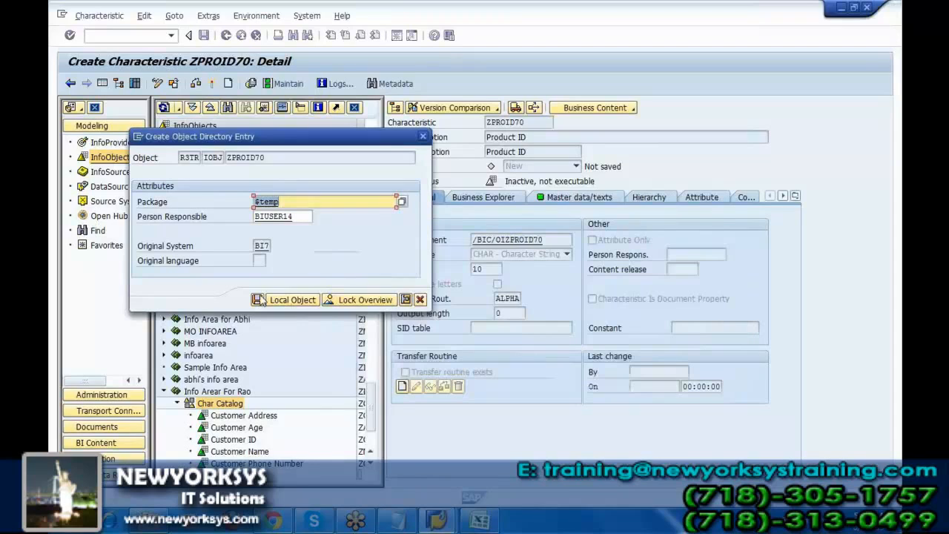
click(258, 300)
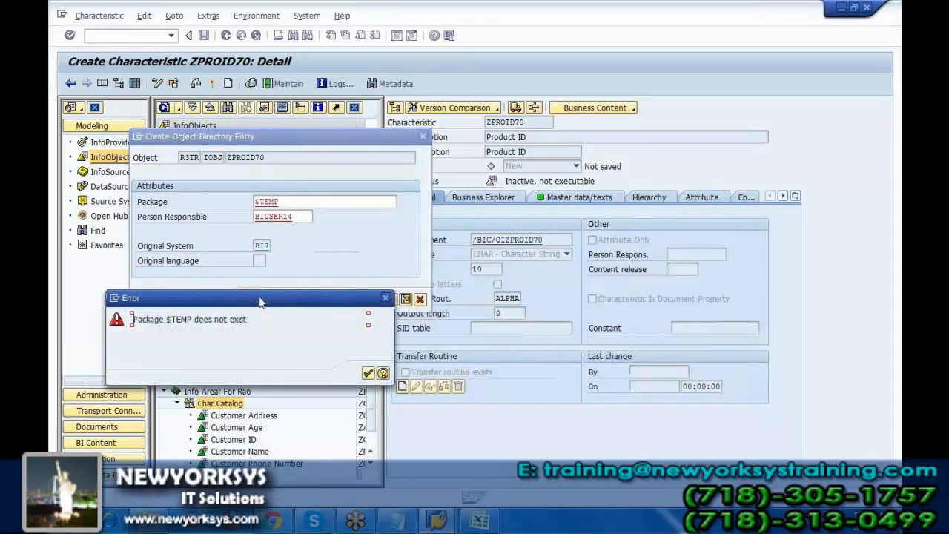
click(368, 374)
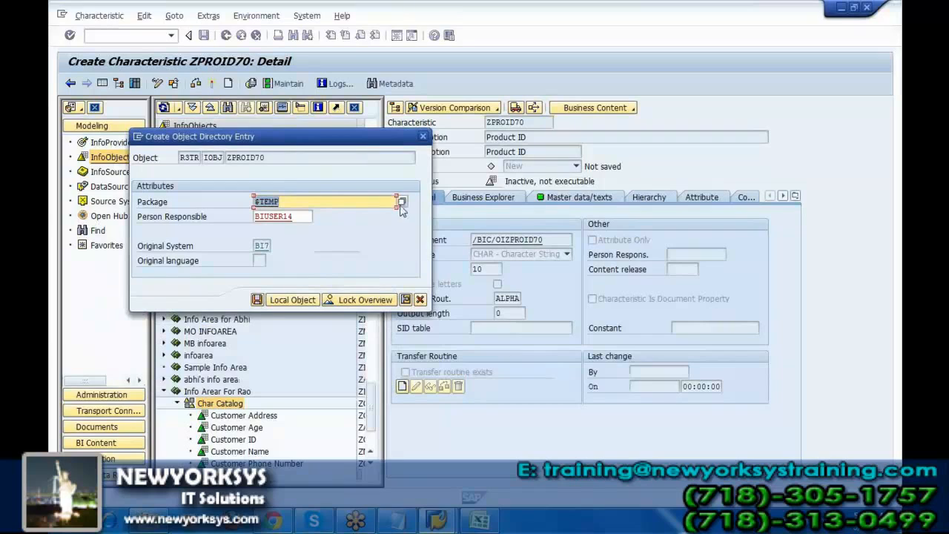
Save the directory entry of ZPROID70 with package $TMP and select the Product ID characteristic in the Char Catalog.
click(336, 199)
key(BackSpace)
key(BackSpace)
key(BackSpace)
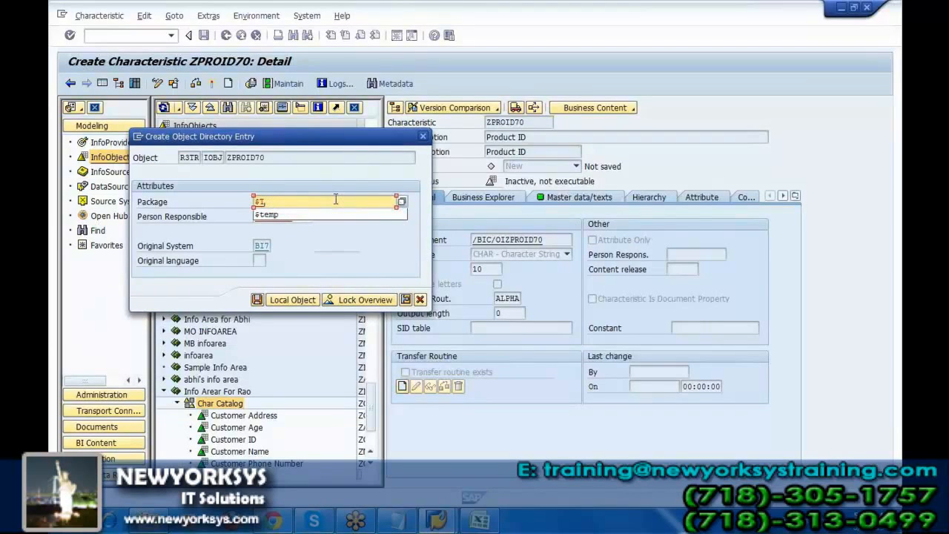
text(MP)
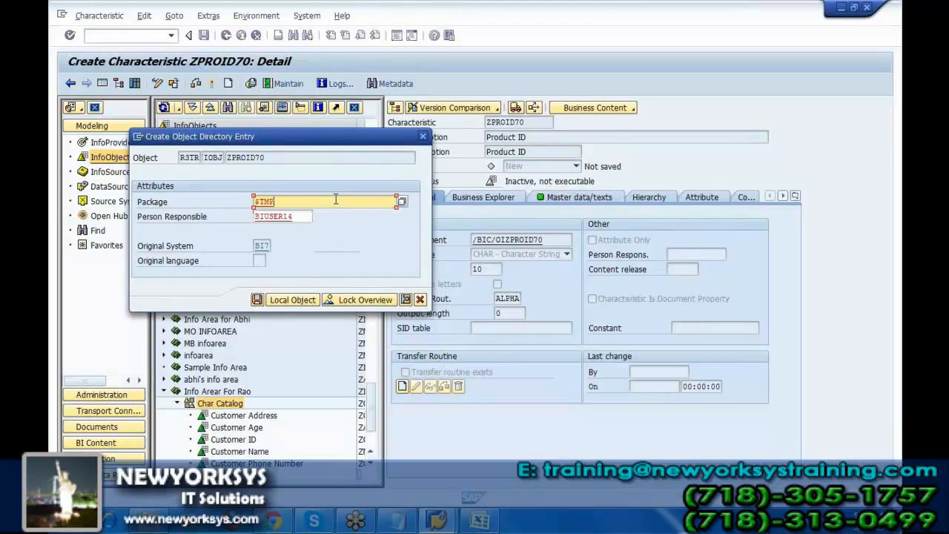
click(259, 299)
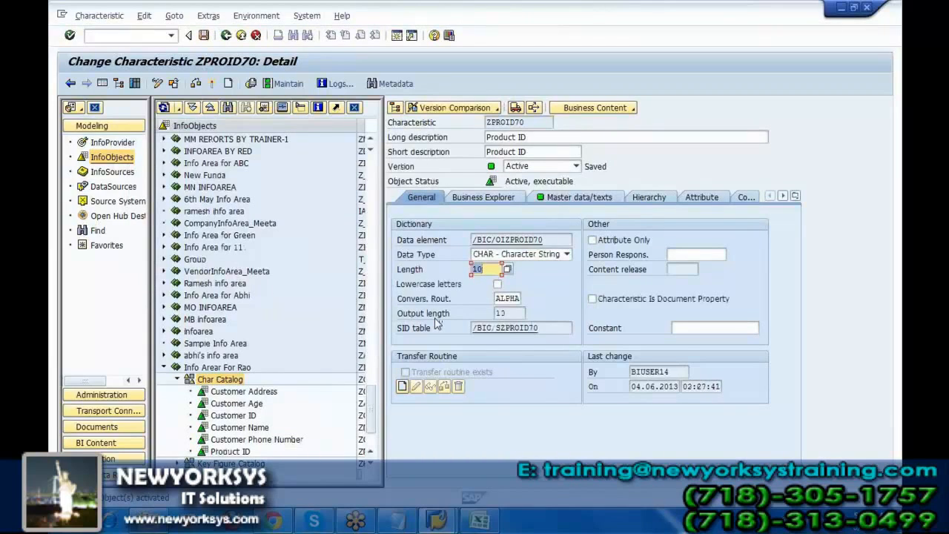
click(227, 452)
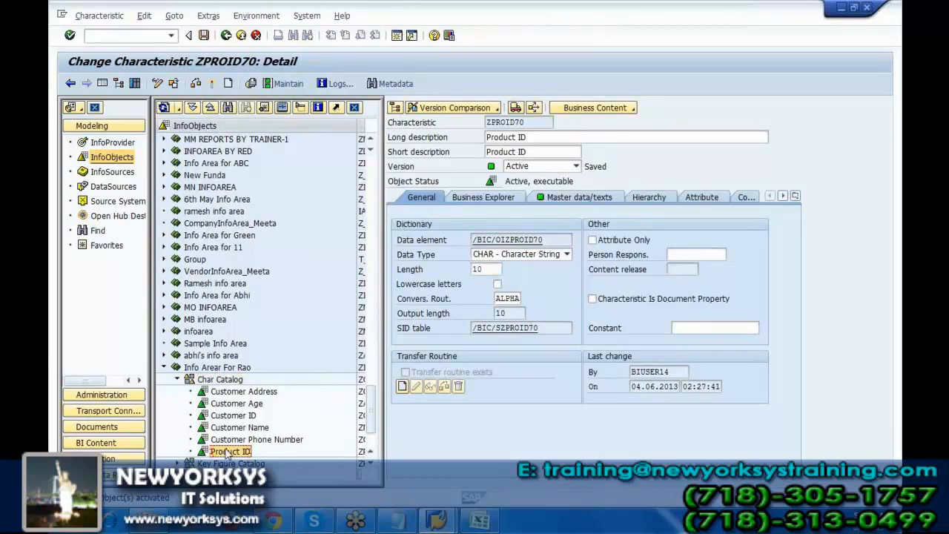
Create another characteristic, ZPRODGR70, with the long description Product Group under the Char Catalog.
click(218, 380)
right_click(225, 381)
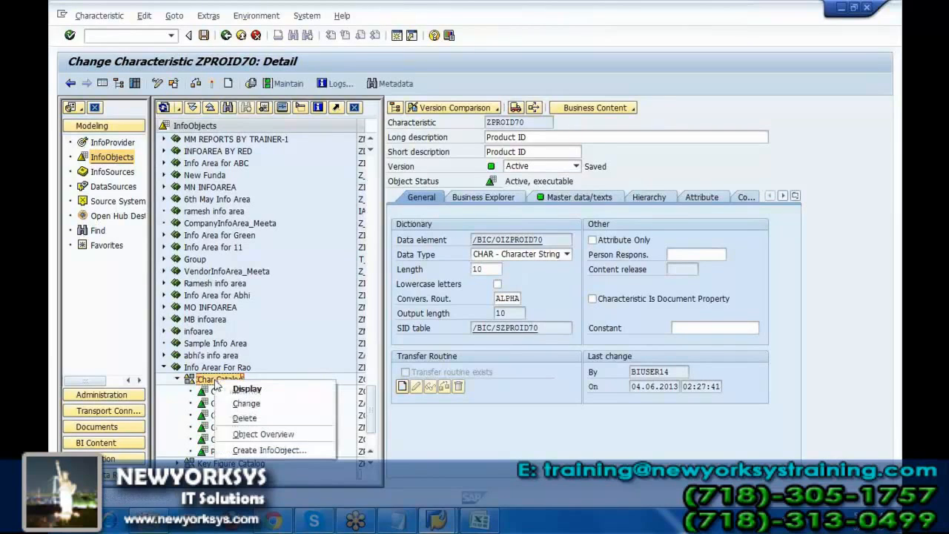
click(269, 450)
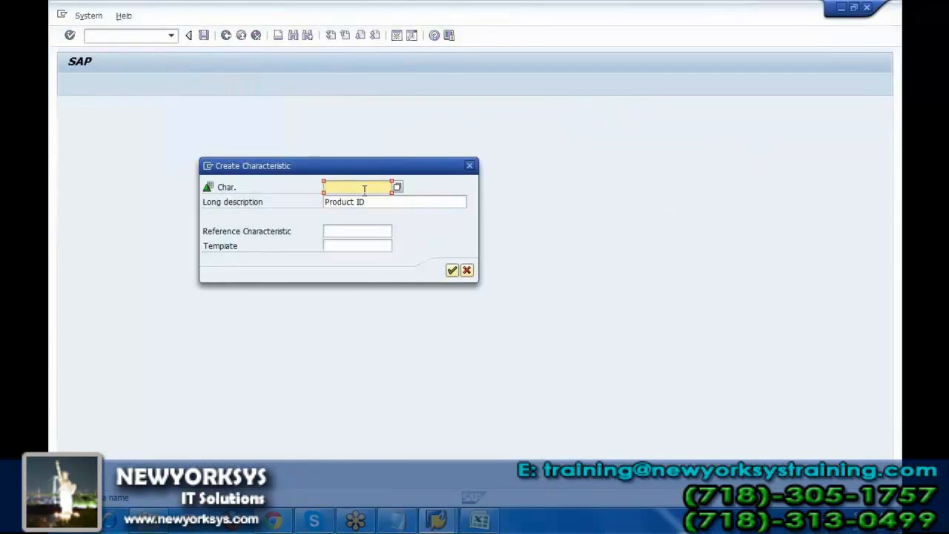
text(Z)
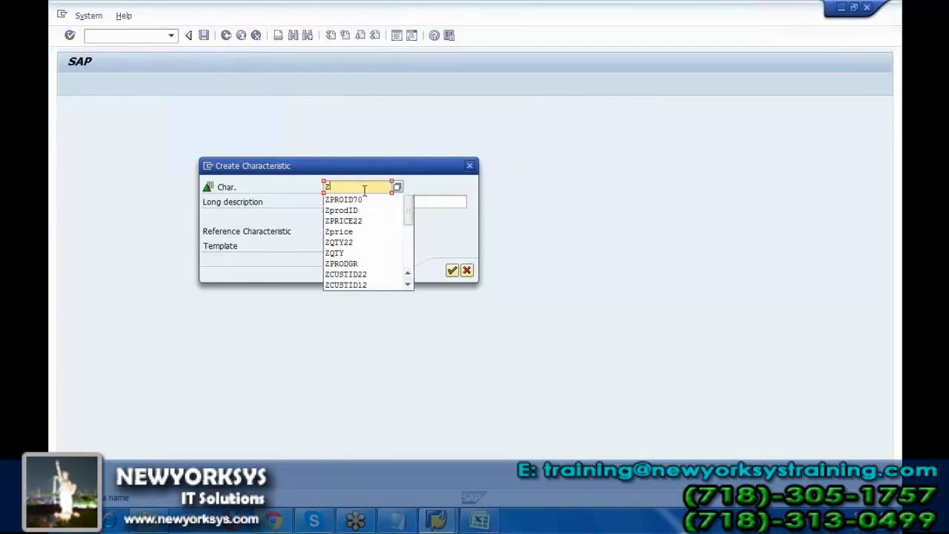
text(PROD)
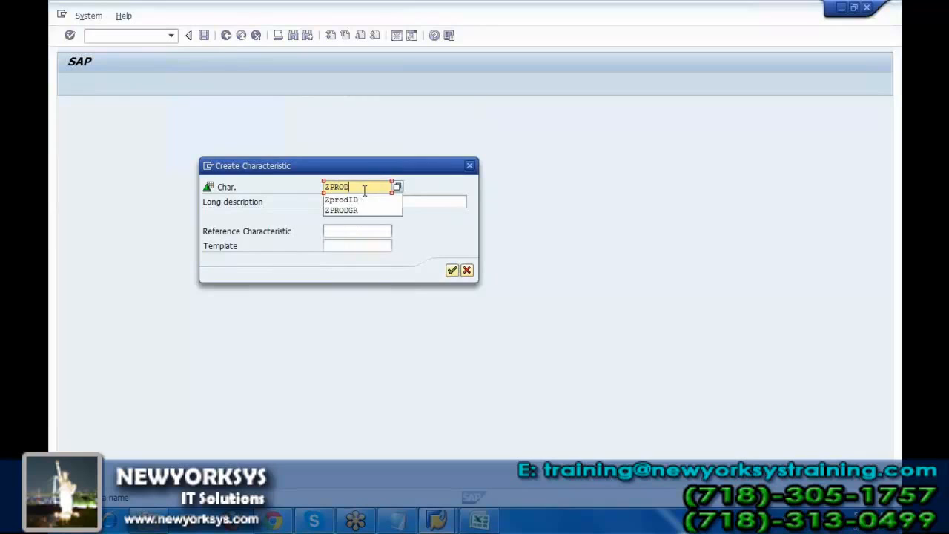
text(GR70)
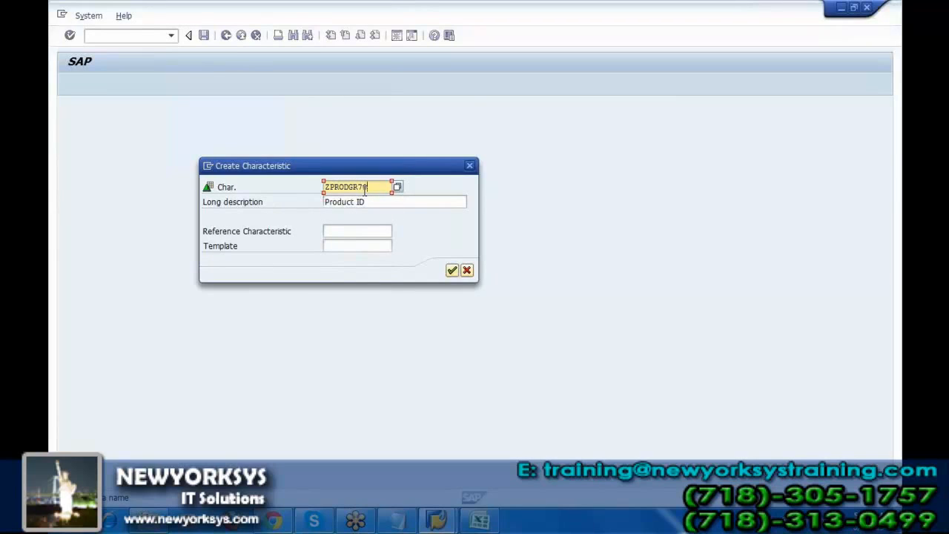
click(368, 203)
key(BackSpace)
key(BackSpace)
text(Group)
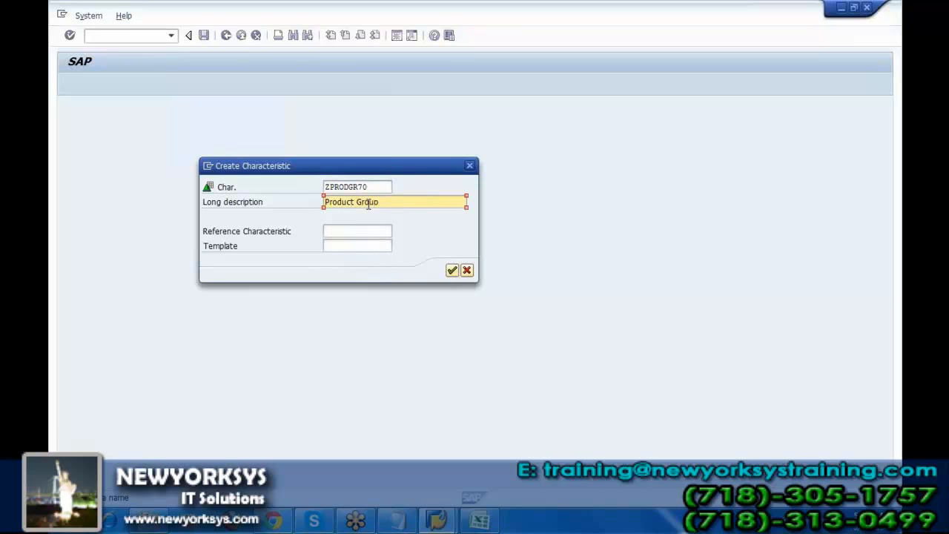
click(451, 271)
Give the Product Group characteristic the data type CHAR - Character String with length 6 and start its activation.
click(568, 254)
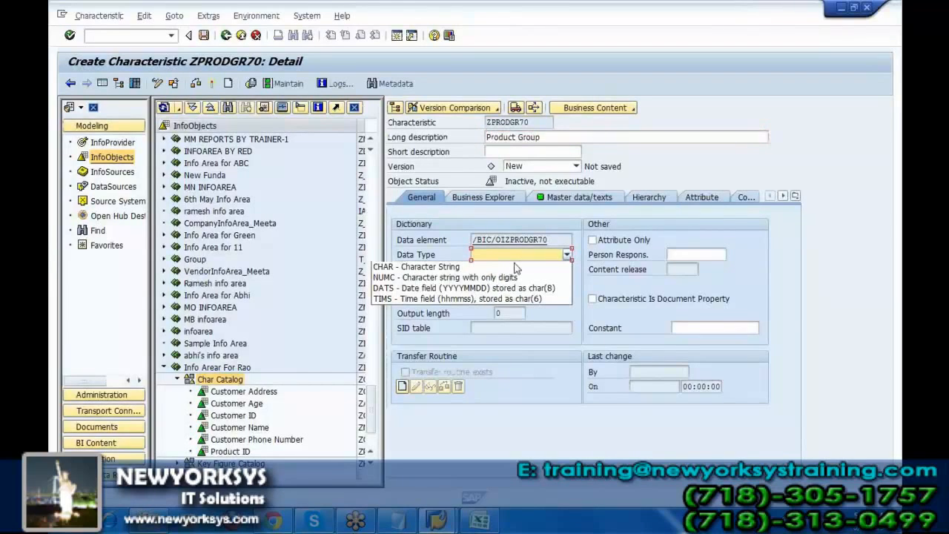
click(517, 267)
click(491, 269)
text(6)
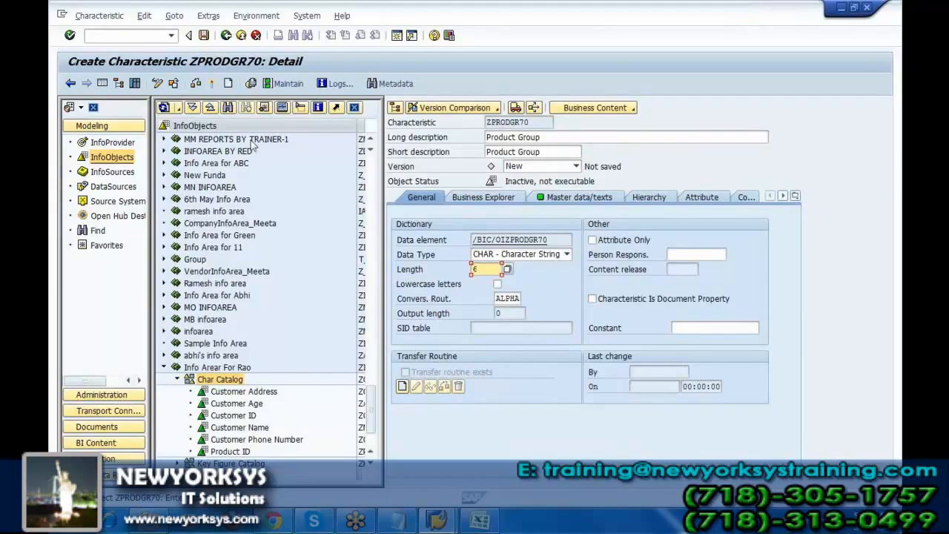
click(214, 85)
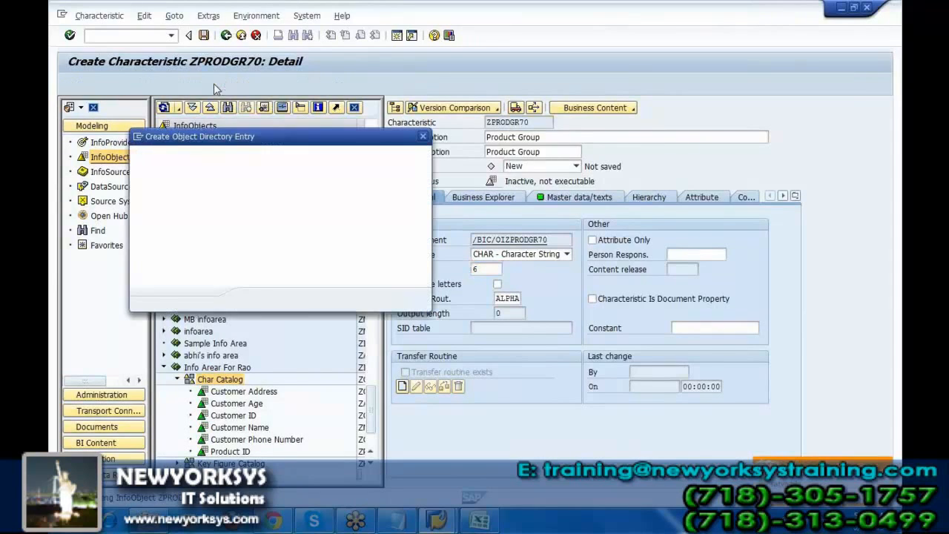
Finish activating the Product Group characteristic and start creating an InfoCube in the info area that holds Customer ID under InfoProvider.
click(260, 301)
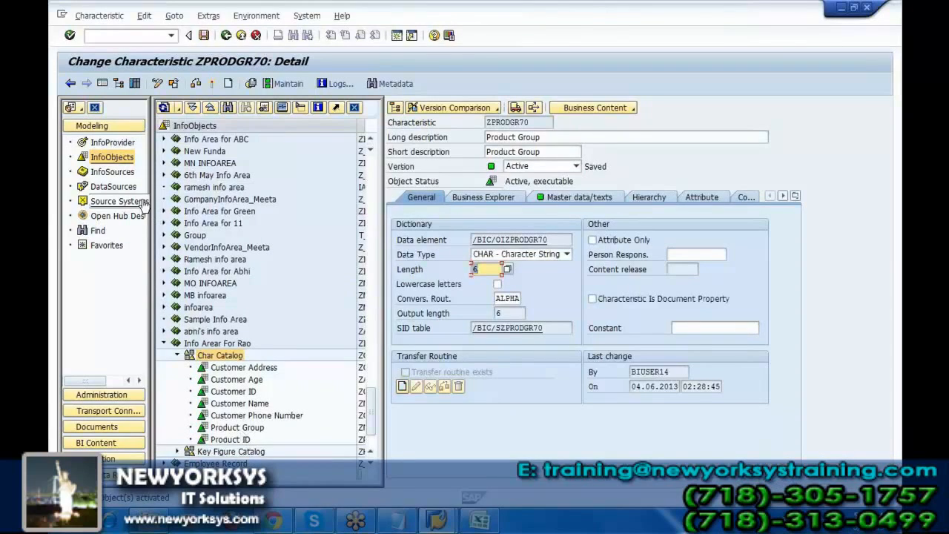
click(107, 144)
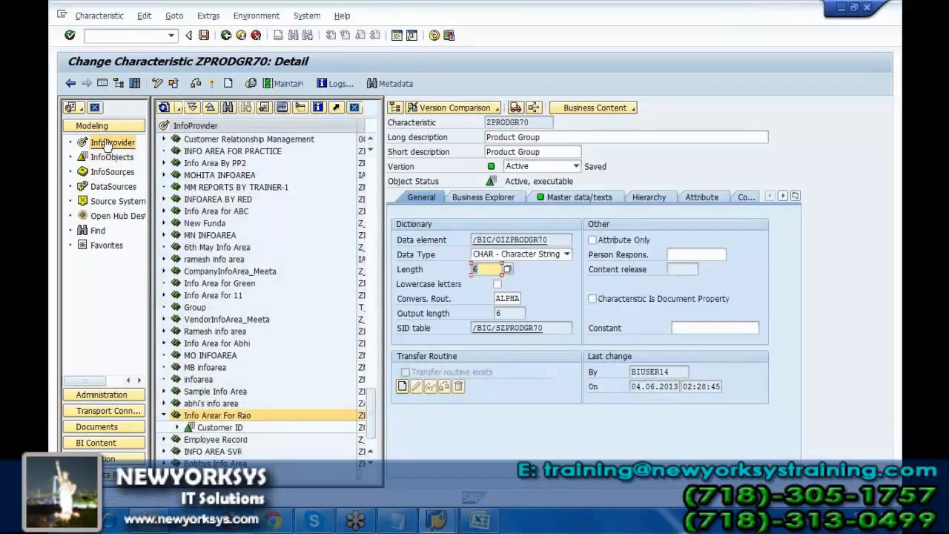
click(212, 420)
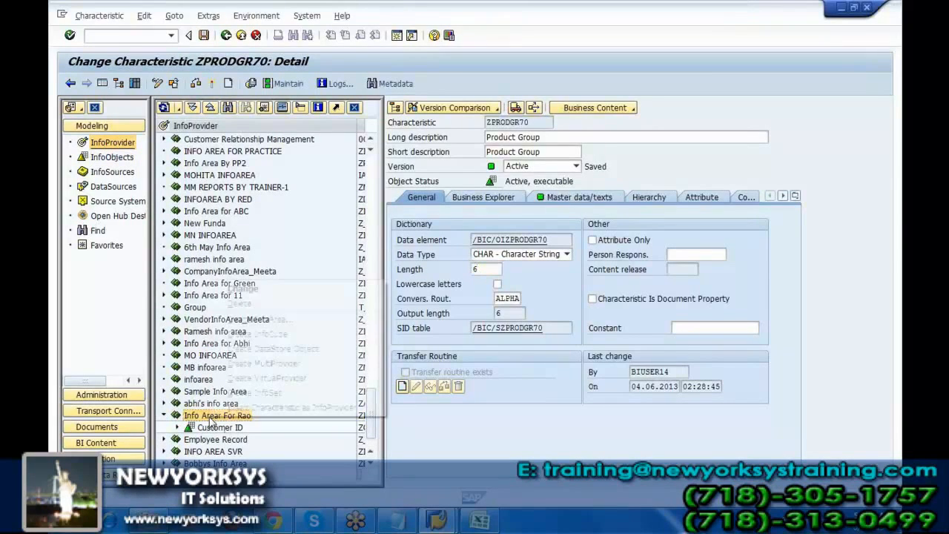
right_click(211, 422)
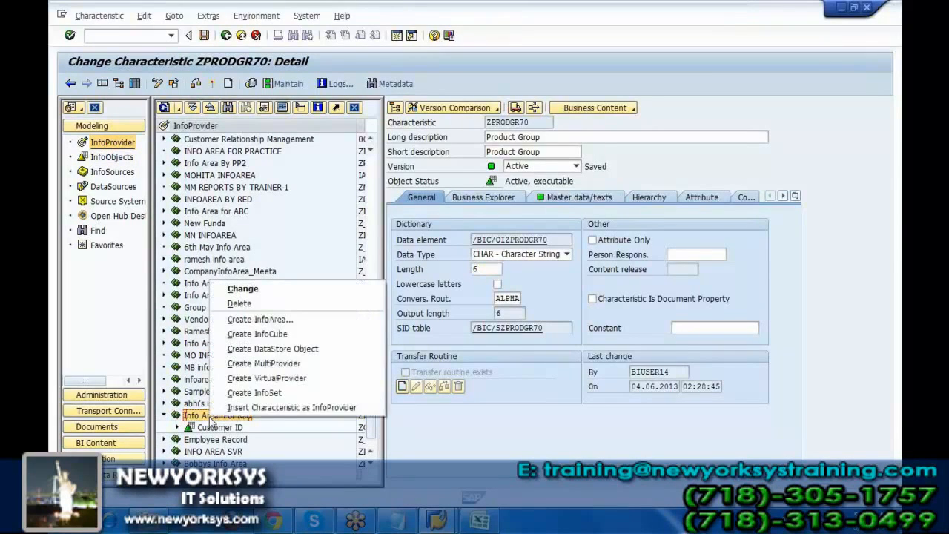
click(300, 334)
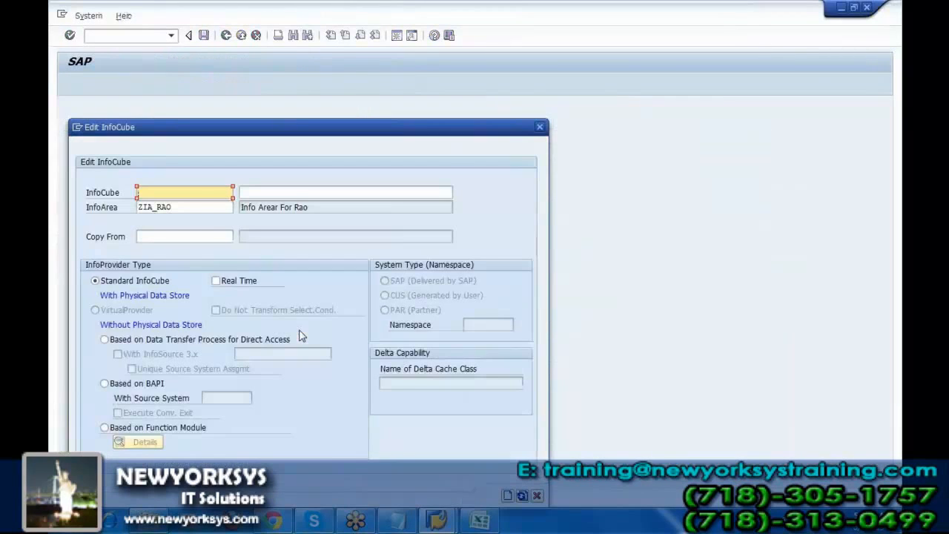
Enter ZCUBE70 as the technical name of the new InfoCube.
click(200, 189)
text(zCUBE)
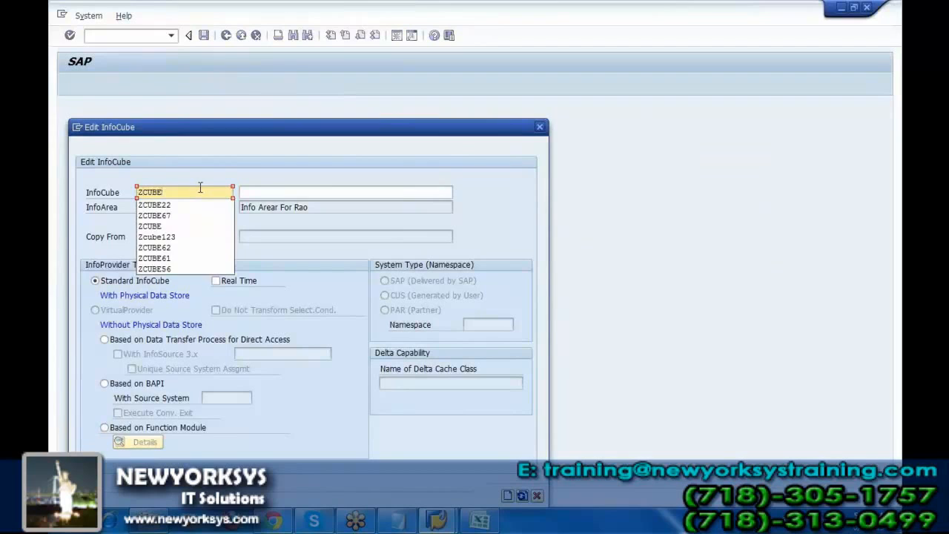
text(70)
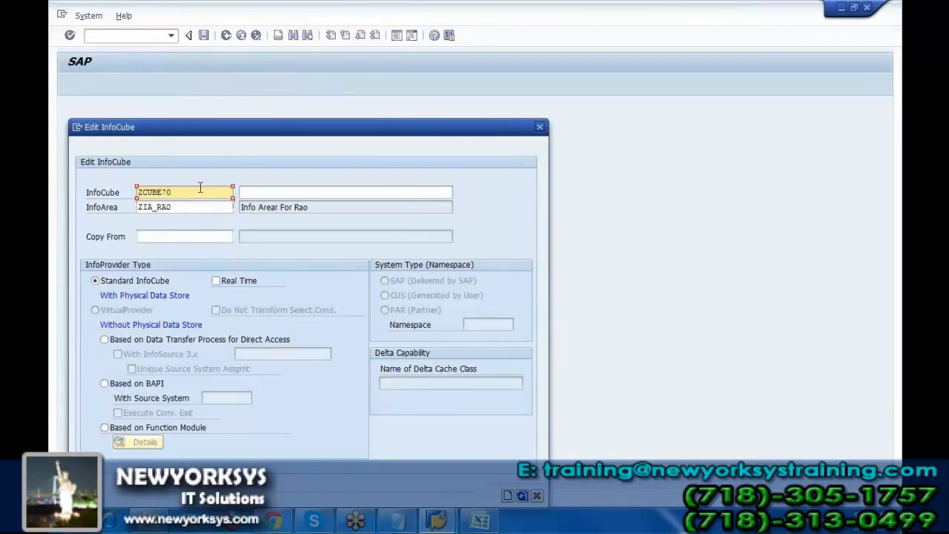
Enter the InfoCube's description as Info Cube to Load Transaction Data, correcting the misplaced text.
click(264, 194)
text(Info)
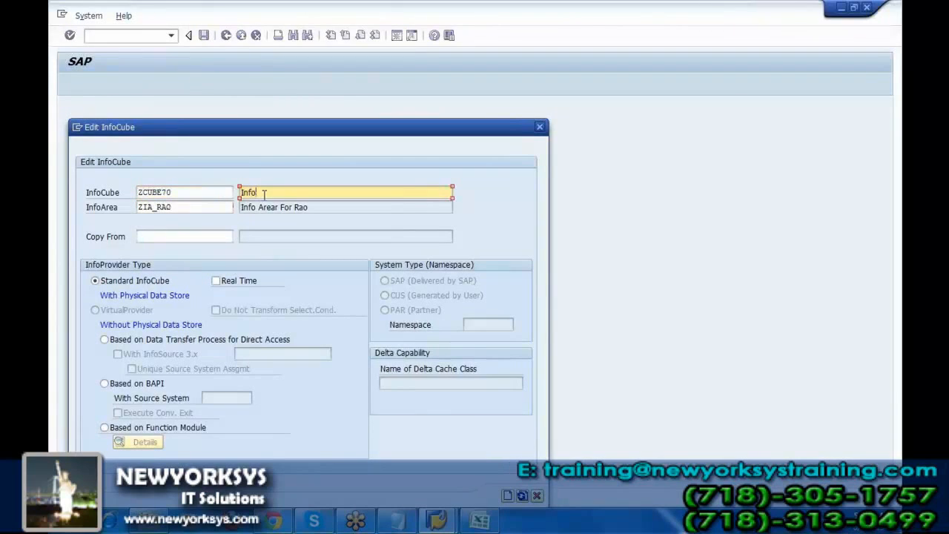
text( Cansube to Load T)
click(264, 193)
text(ansaction Da)
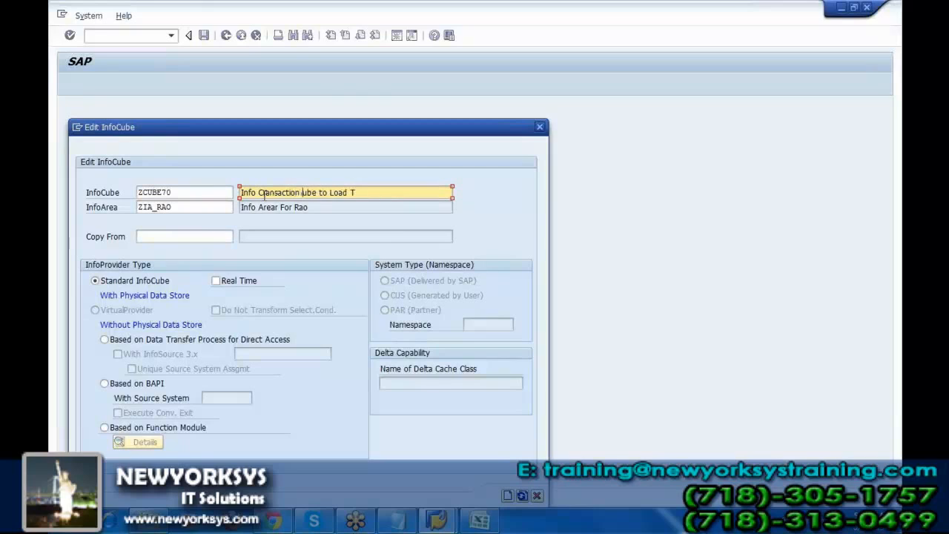
text(ta)
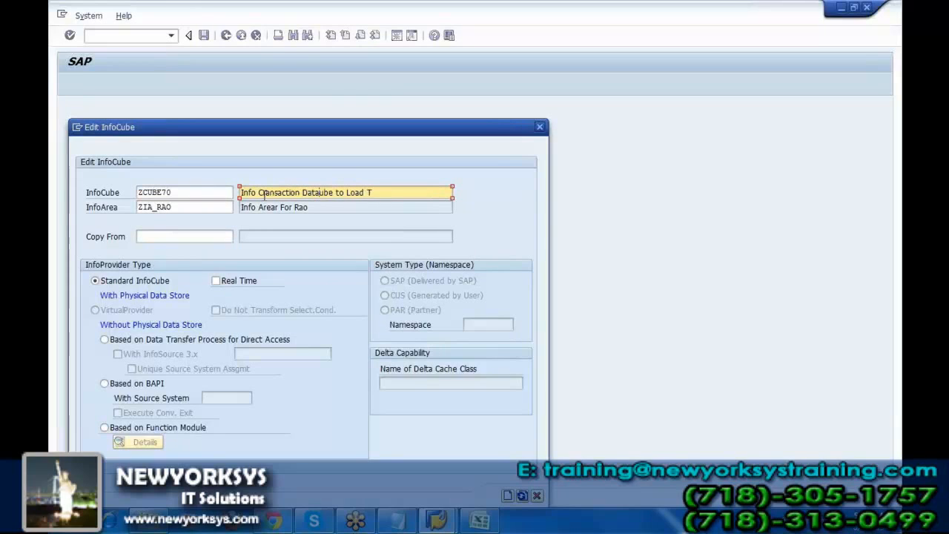
key(BackSpace)
key(BackSpace)
key(BackSpace)
key(BackSpace)
key(BackSpace)
key(BackSpace)
key(BackSpace)
key(BackSpace)
key(BackSpace)
key(BackSpace)
key(BackSpace)
key(BackSpace)
key(BackSpace)
key(BackSpace)
key(BackSpace)
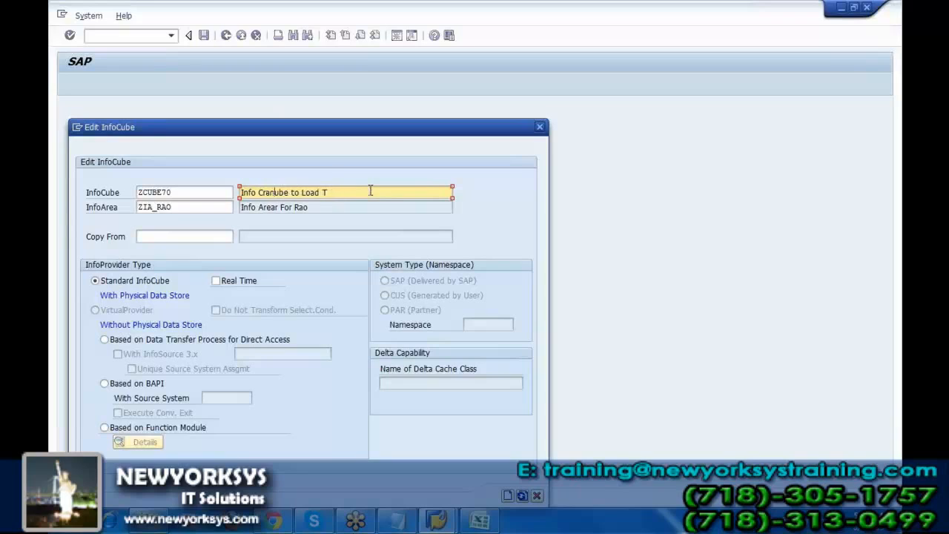
key(Right)
key(Right)
text(ransactio)
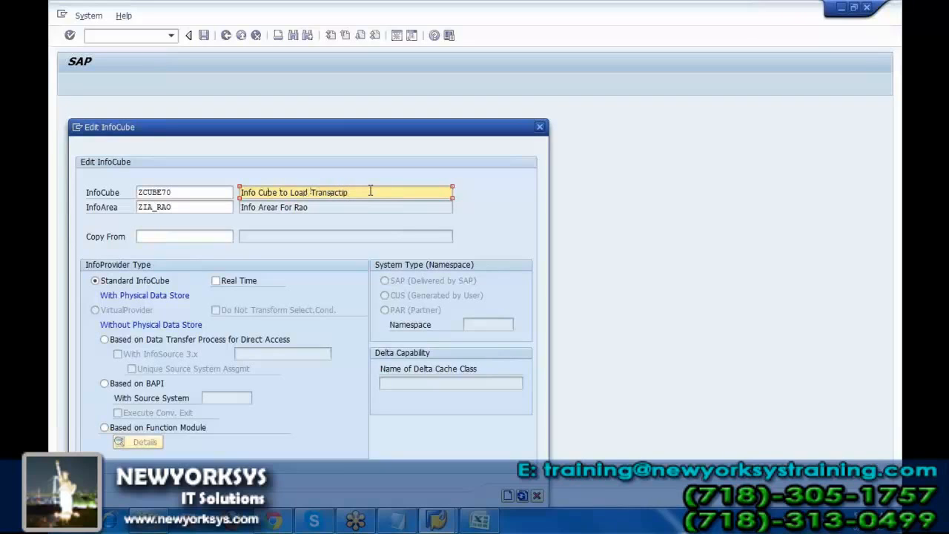
key(BackSpace)
text(on Data)
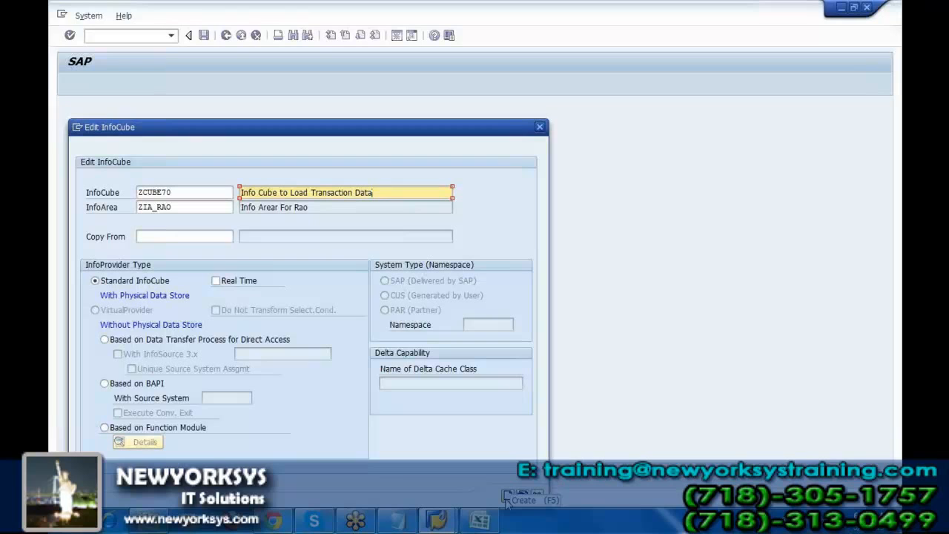
Switch to the ROA notes in Notepad and add several blank lines below the Case2 example.
click(408, 522)
key(Return)
key(Return)
key(Return)
key(Return)
key(Return)
key(Return)
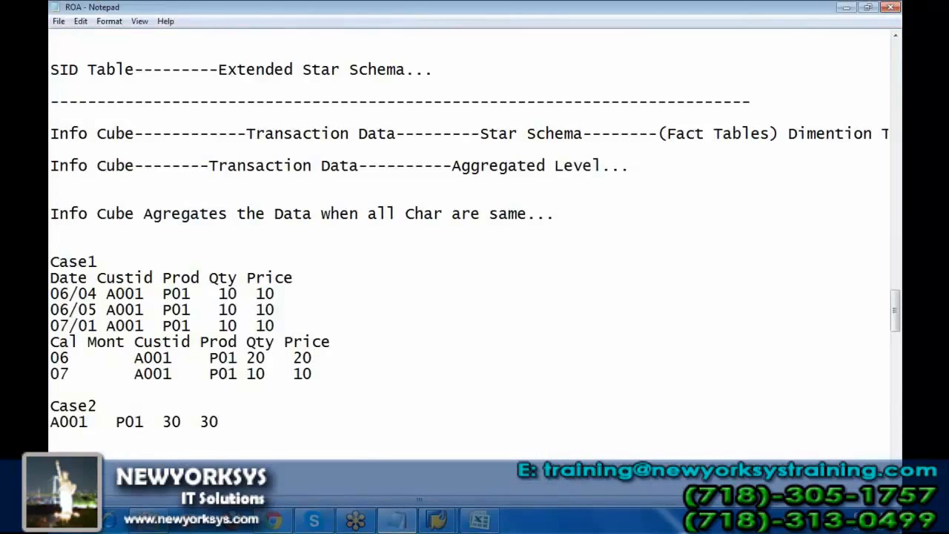
key(Return)
key(Return)
key(Return)
key(Return)
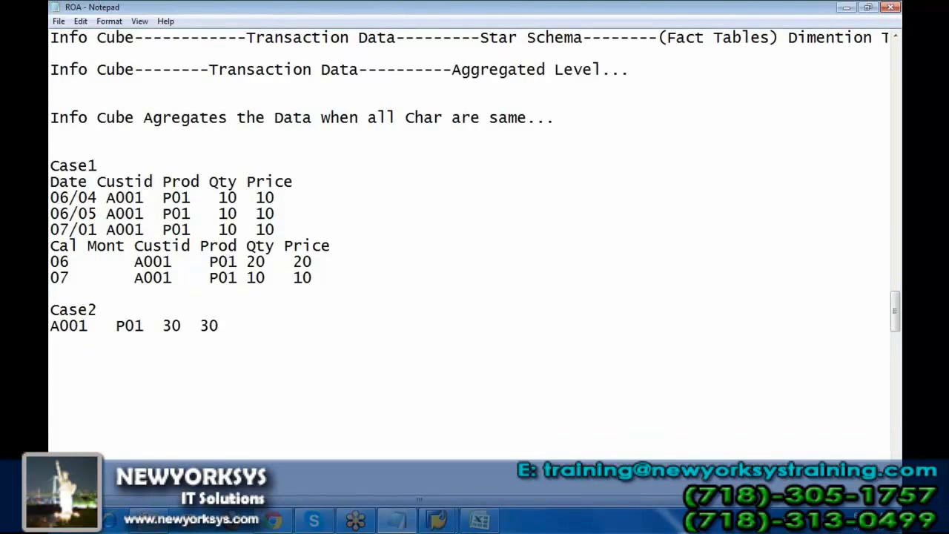
Write a new note line under the blank lines after the Case2 example and select its last characters.
text(tionNotel)
key(shift+Left)
key(shift+Left)
key(shift+Left)
key(shift+Left)
key(shift+Left)
key(shift+Left)
key(shift+Left)
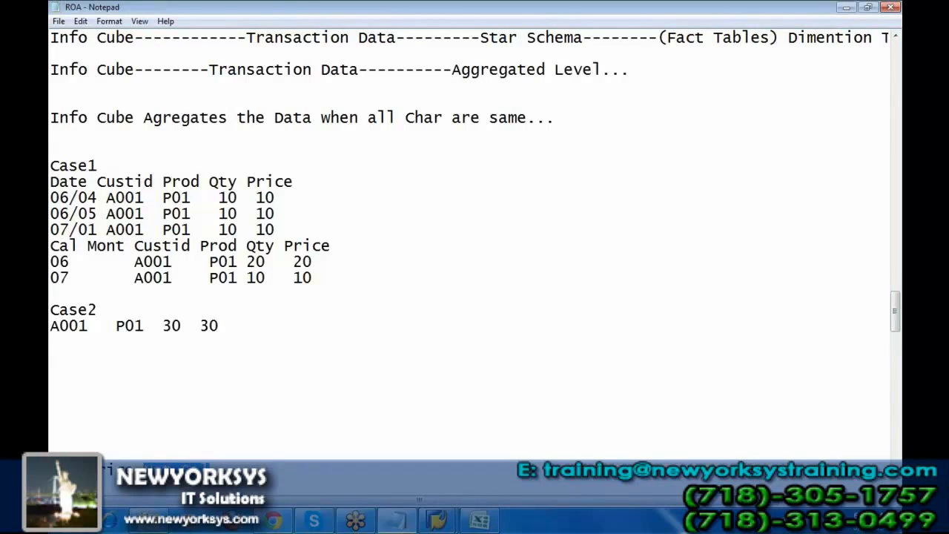